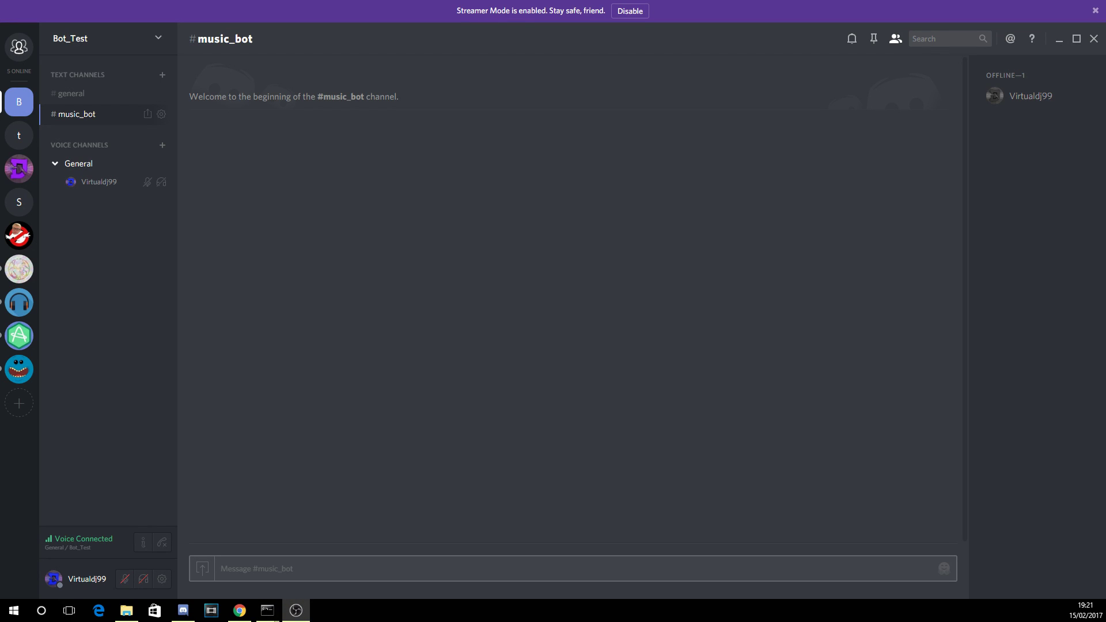
- Switch to Chrome and open the Music Bot page of the dfuzed.weebly.com site from its home page
{"action": "left_click", "coordinate": [860, 320]}
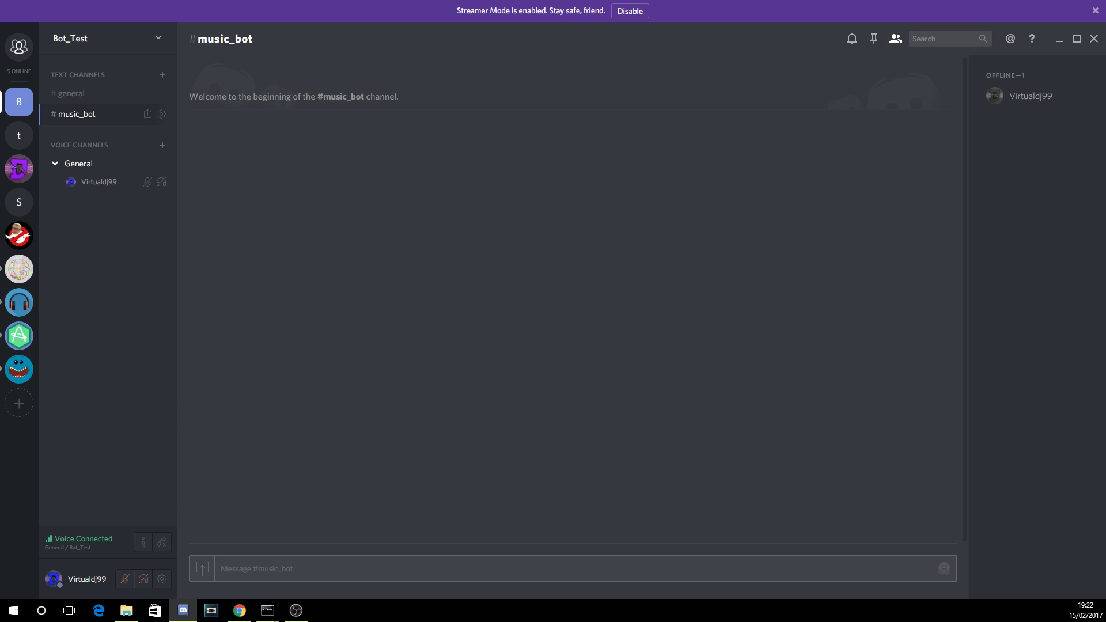
{"action": "left_click", "coordinate": [240, 611]}
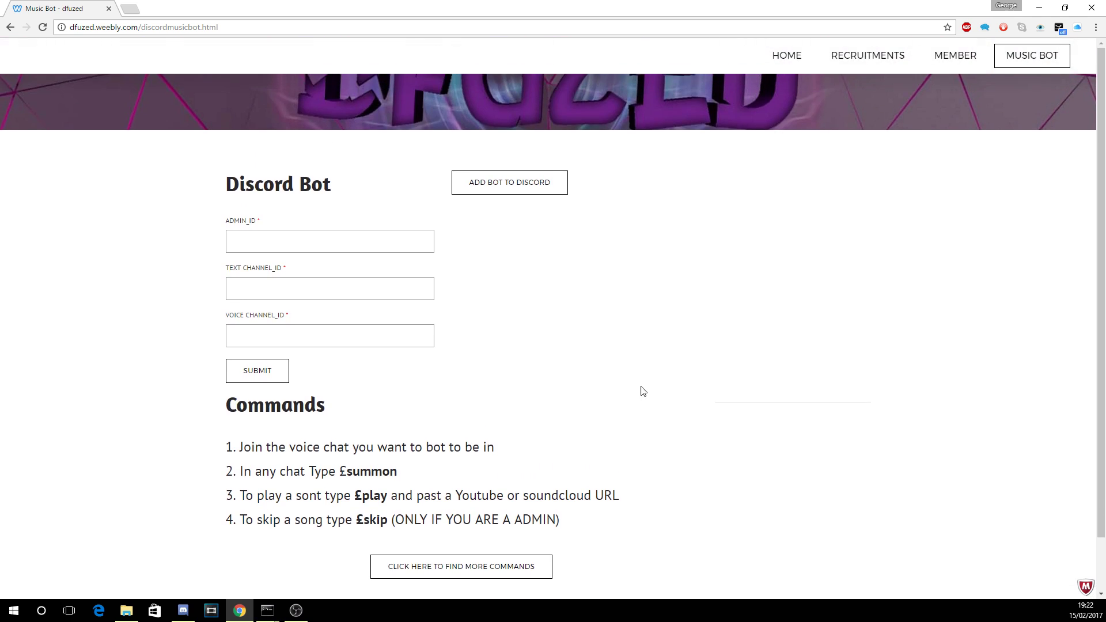
{"action": "left_click", "coordinate": [788, 61]}
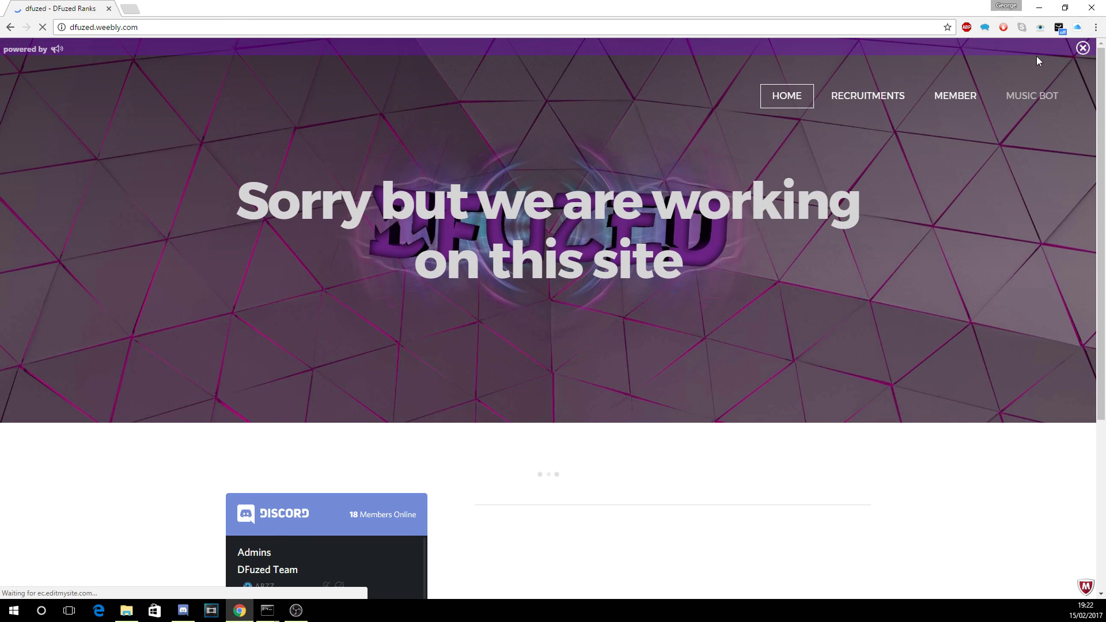
{"action": "left_click", "coordinate": [1032, 96]}
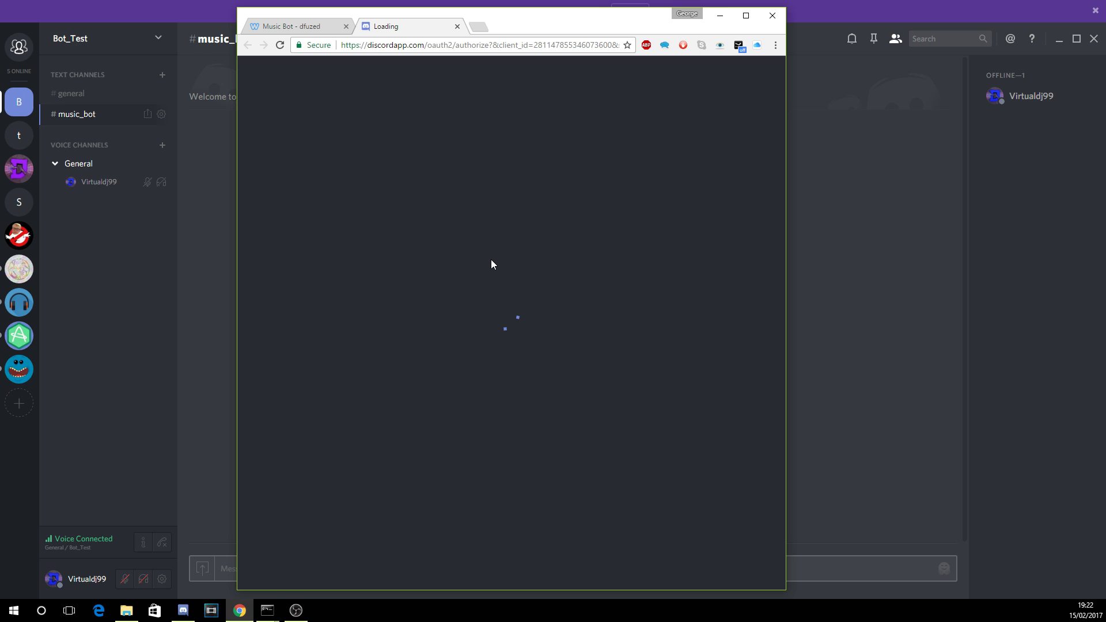
- Authorize the DFuzed Music bot for the Bot_Test server, close the authorization page and maximize the browser window
{"action": "left_click", "coordinate": [496, 335]}
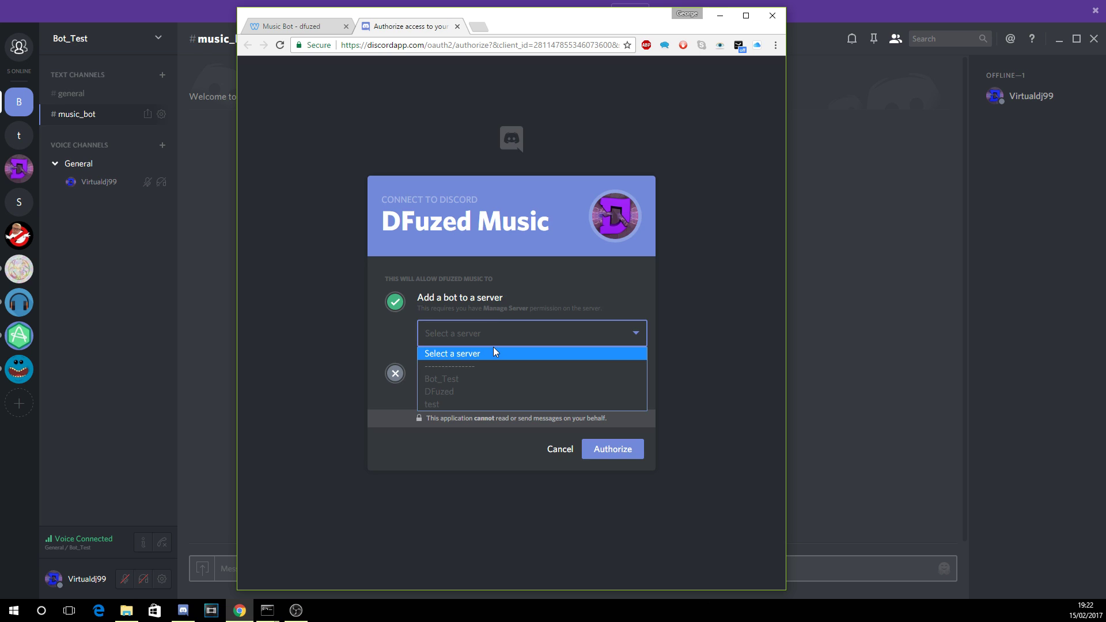
{"action": "left_click", "coordinate": [477, 379]}
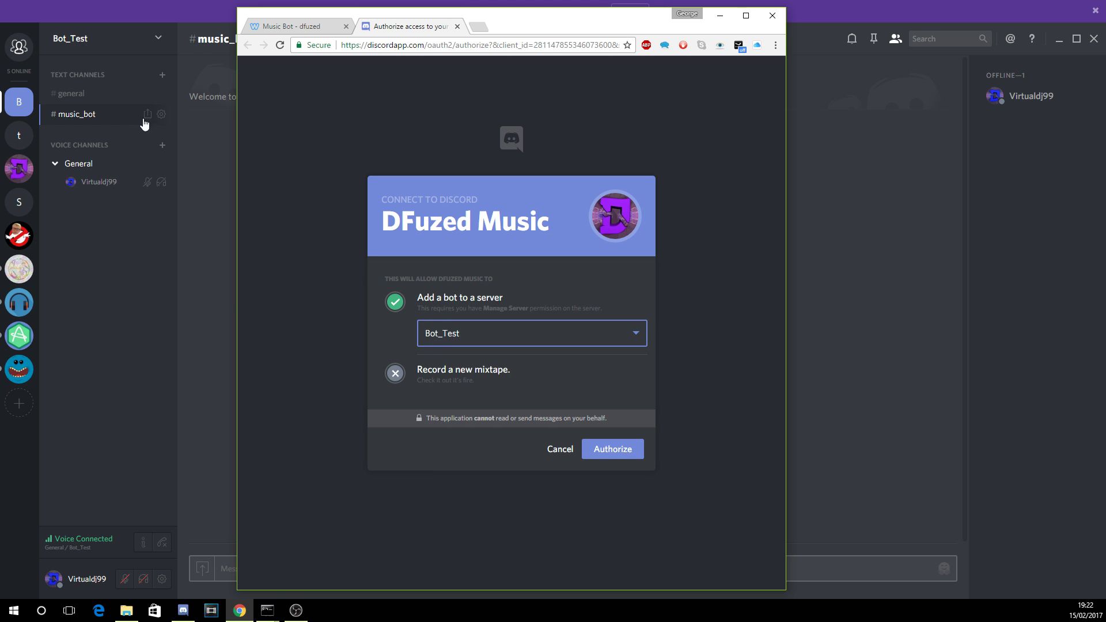
{"action": "left_click", "coordinate": [605, 445]}
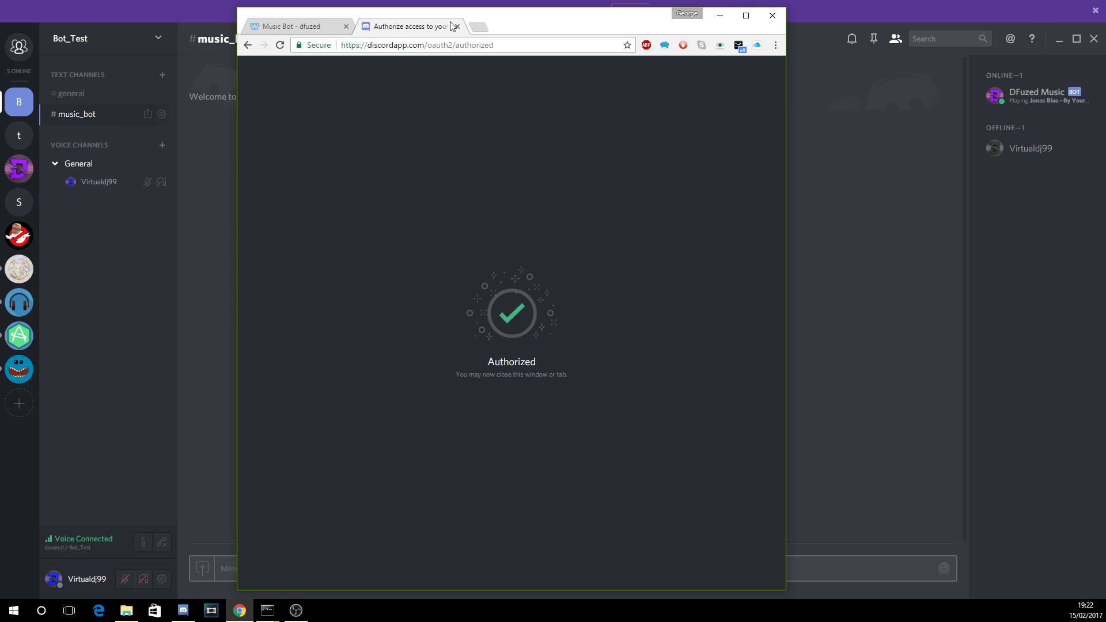
{"action": "left_click", "coordinate": [456, 26]}
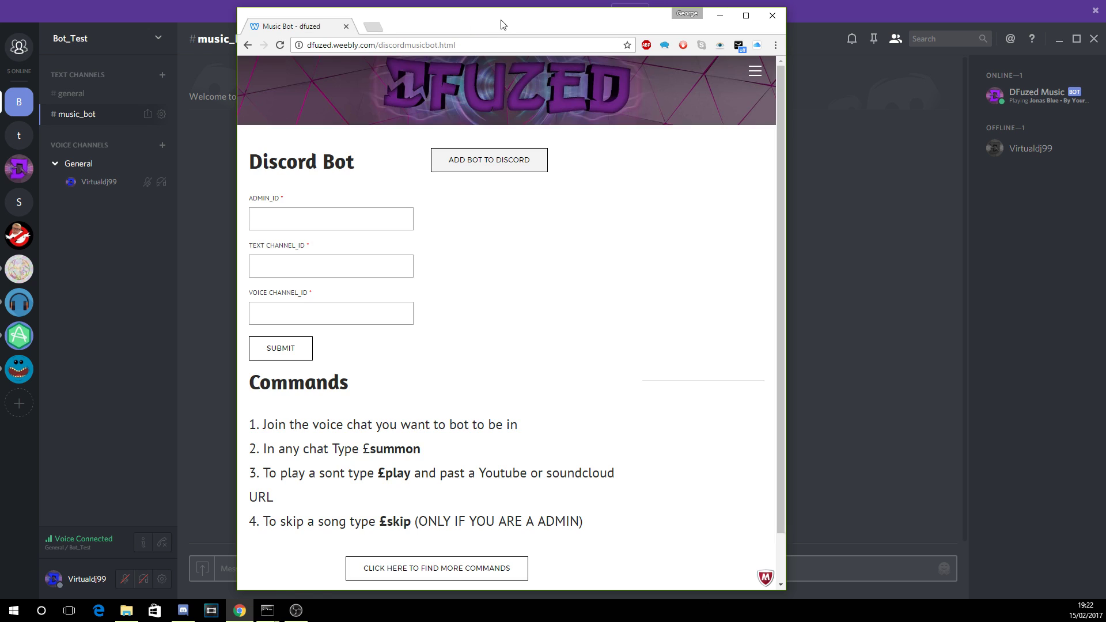
{"action": "left_click", "coordinate": [743, 16]}
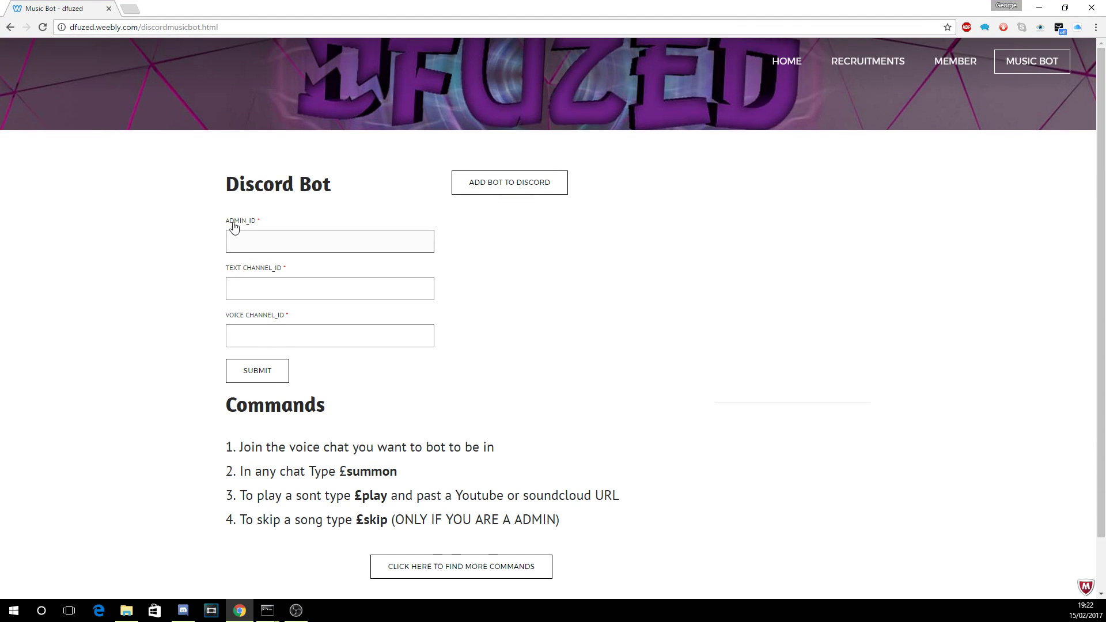
- Examine the admin, text channel and voice channel ID fields required by the Discord Bot form
{"action": "left_click_drag", "start_coordinate": [226, 221], "coordinate": [306, 343]}
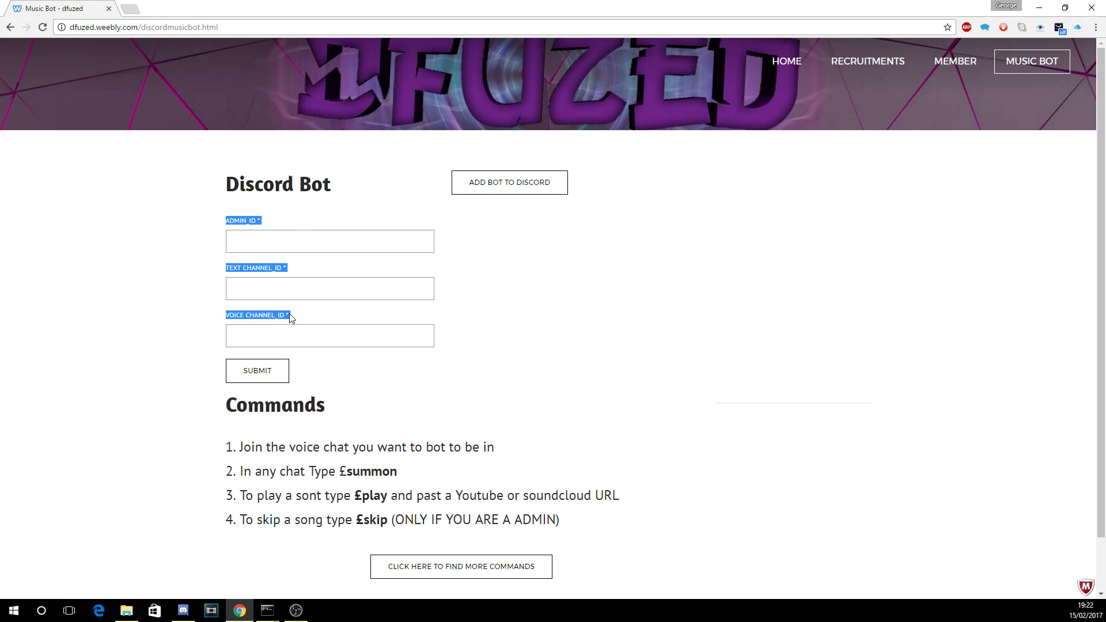
{"action": "left_click", "coordinate": [261, 316]}
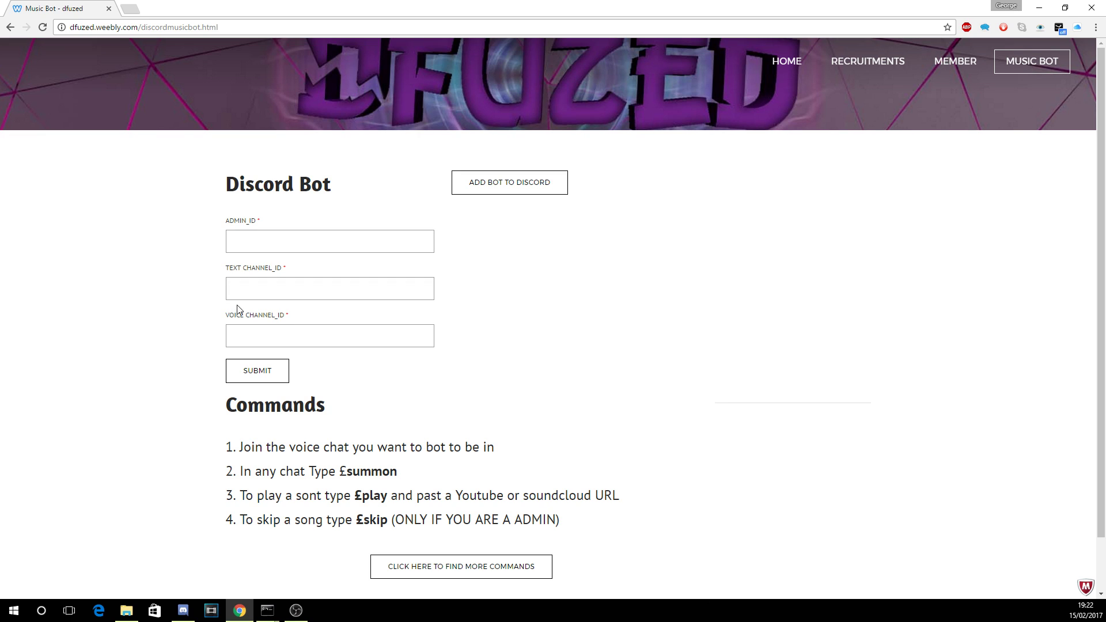
{"action": "left_click_drag", "start_coordinate": [227, 279], "coordinate": [284, 275]}
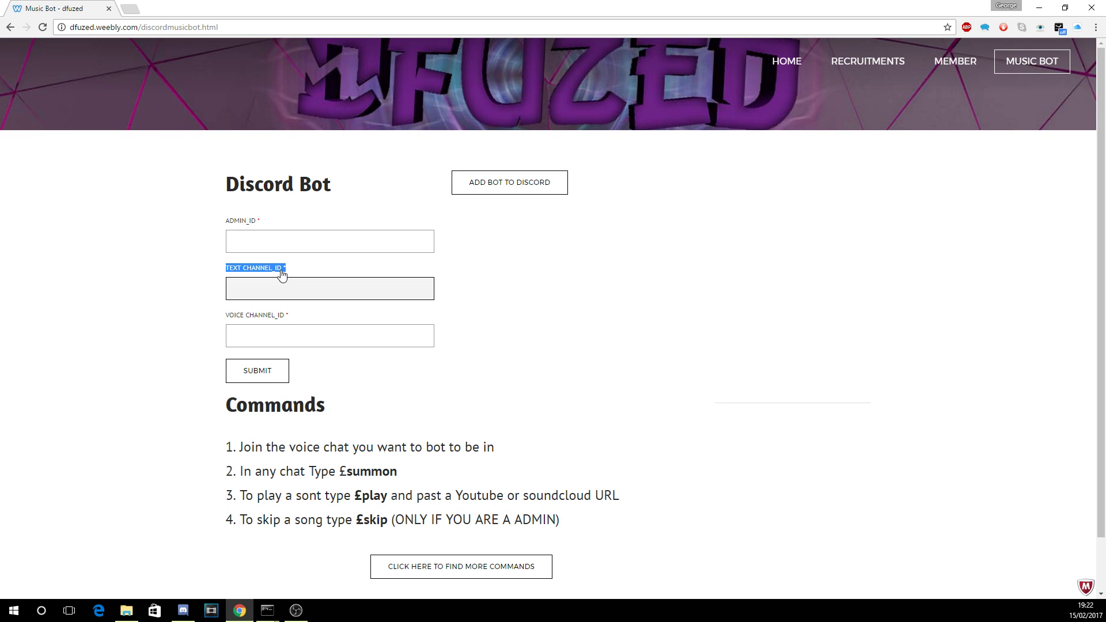
{"action": "left_click", "coordinate": [304, 277]}
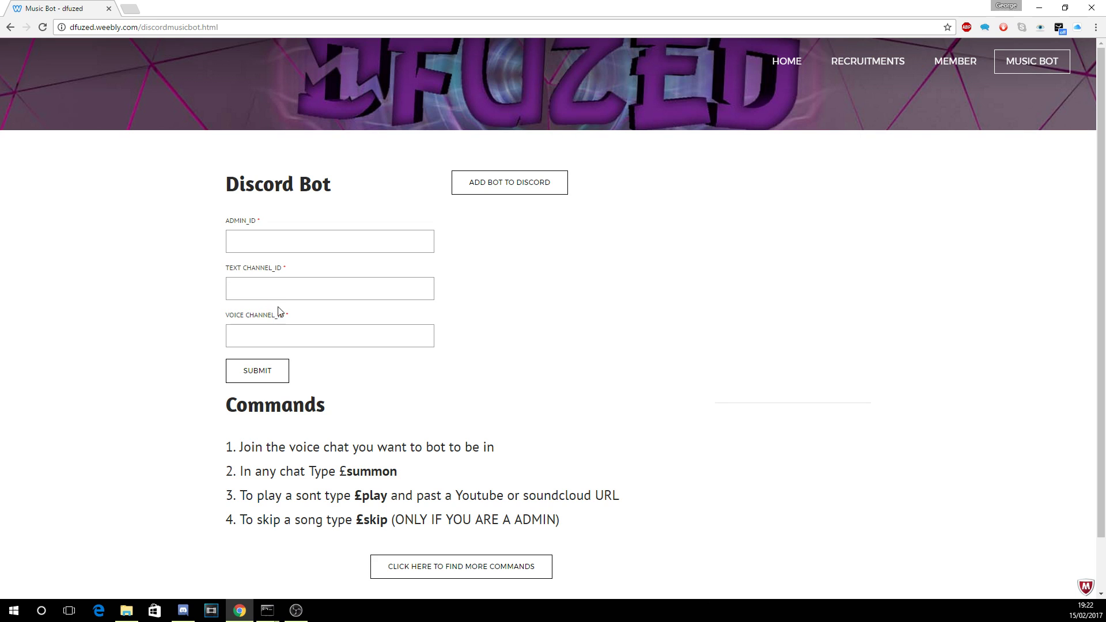
{"action": "double_click", "coordinate": [240, 222]}
{"action": "left_click", "coordinate": [268, 223]}
- Switch to Discord and check the Developer Mode option in the Appearance section of the user settings
{"action": "left_click", "coordinate": [240, 608]}
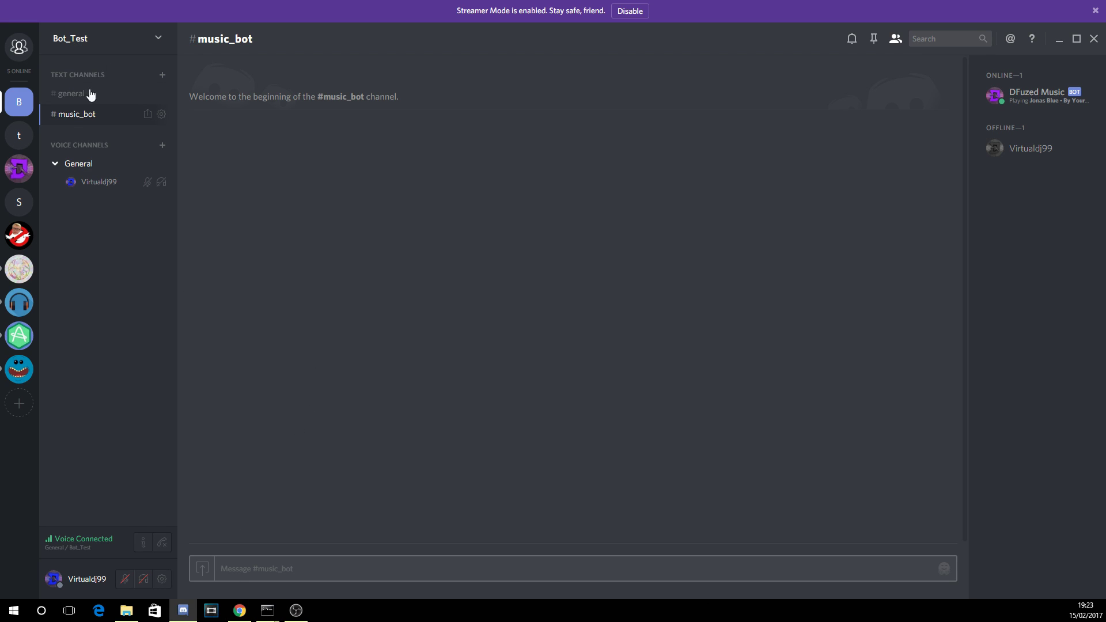
{"action": "left_click", "coordinate": [162, 579]}
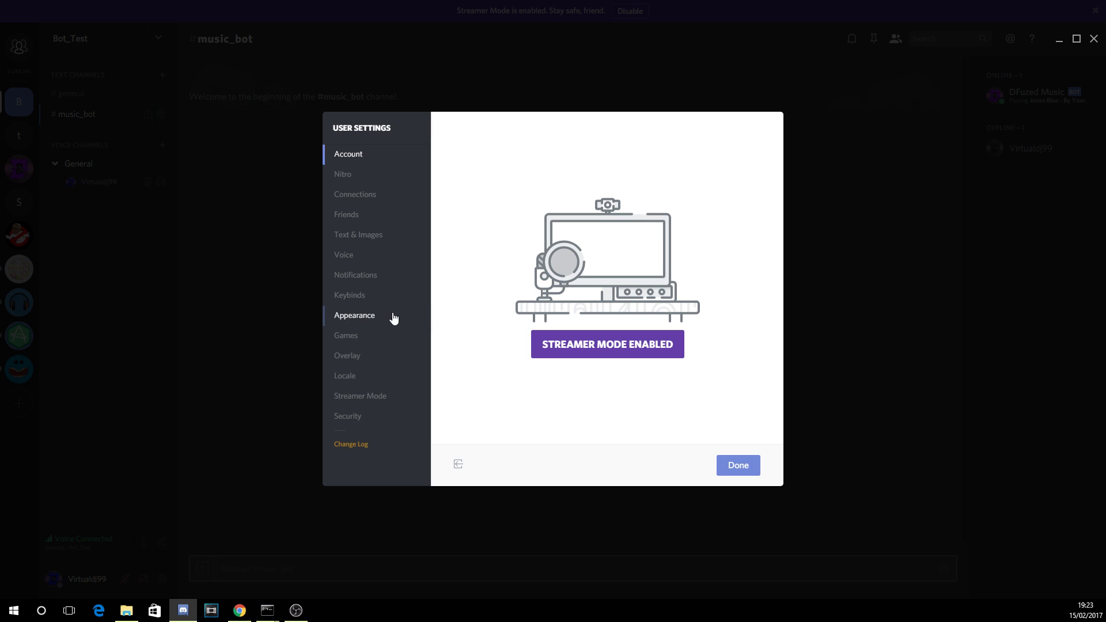
{"action": "left_click", "coordinate": [393, 316]}
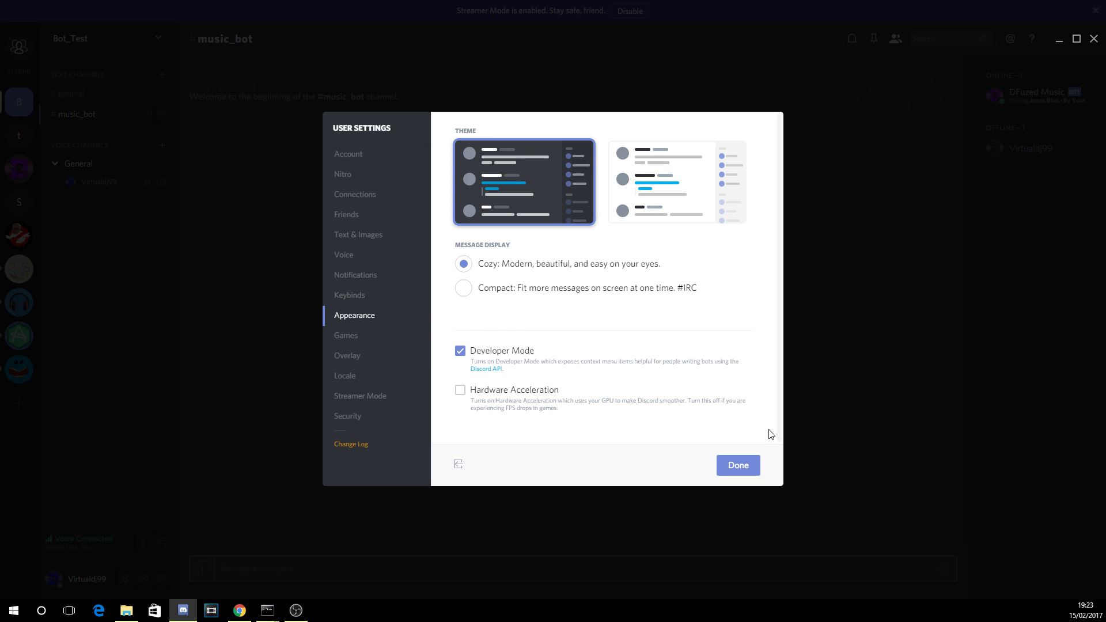
{"action": "left_click", "coordinate": [739, 464]}
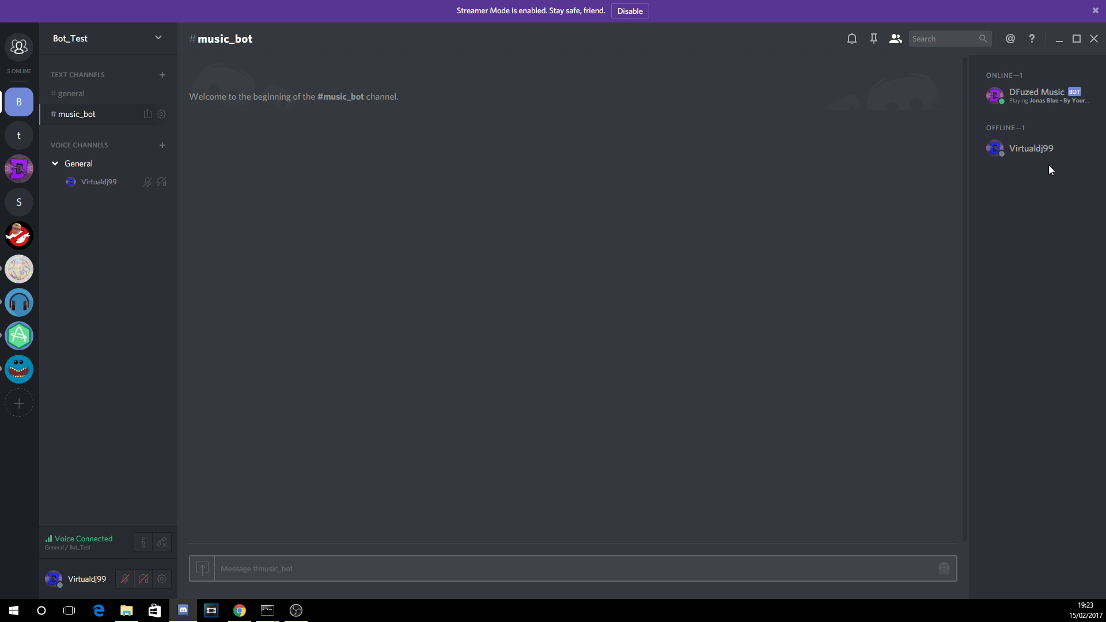
{"action": "left_click", "coordinate": [1037, 149]}
{"action": "left_click", "coordinate": [1046, 253]}
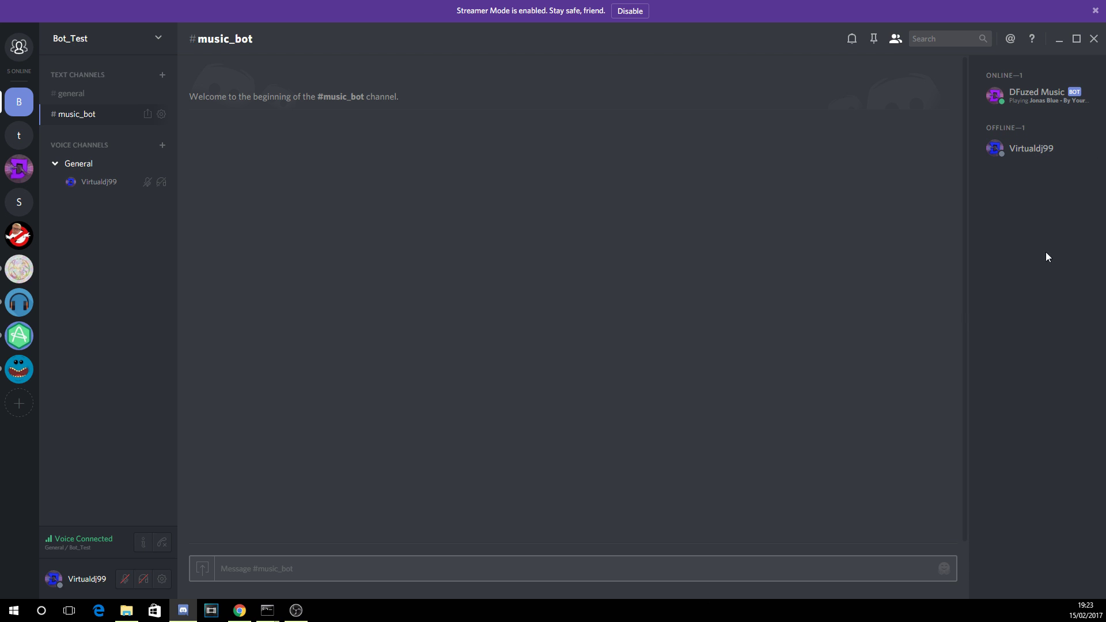
{"action": "left_click", "coordinate": [1041, 150]}
{"action": "left_click", "coordinate": [1040, 206]}
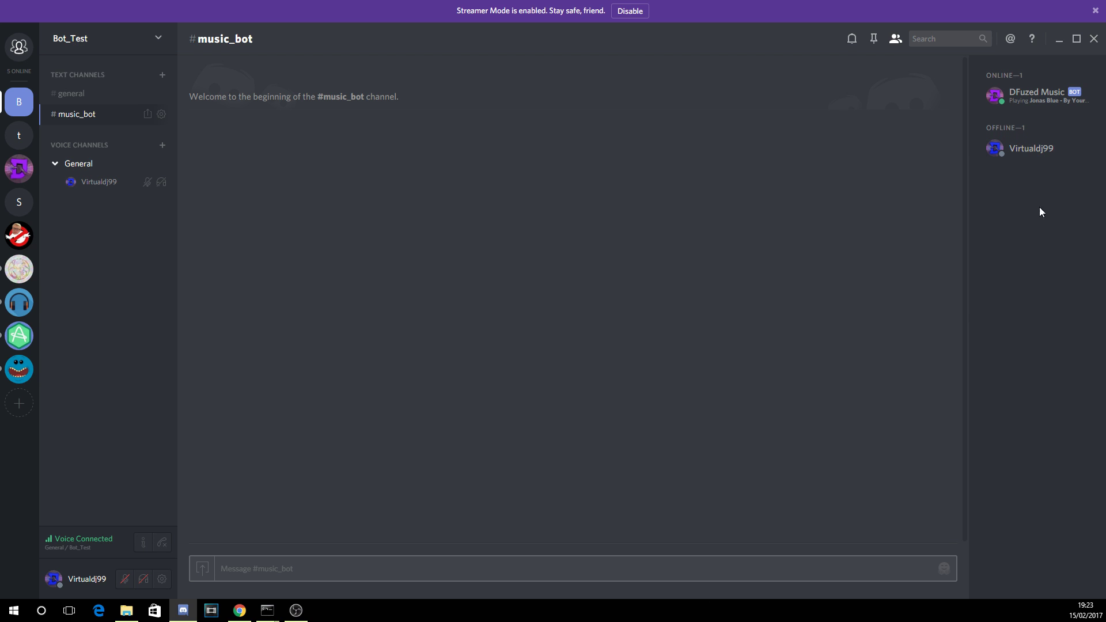
{"action": "right_click", "coordinate": [1030, 148]}
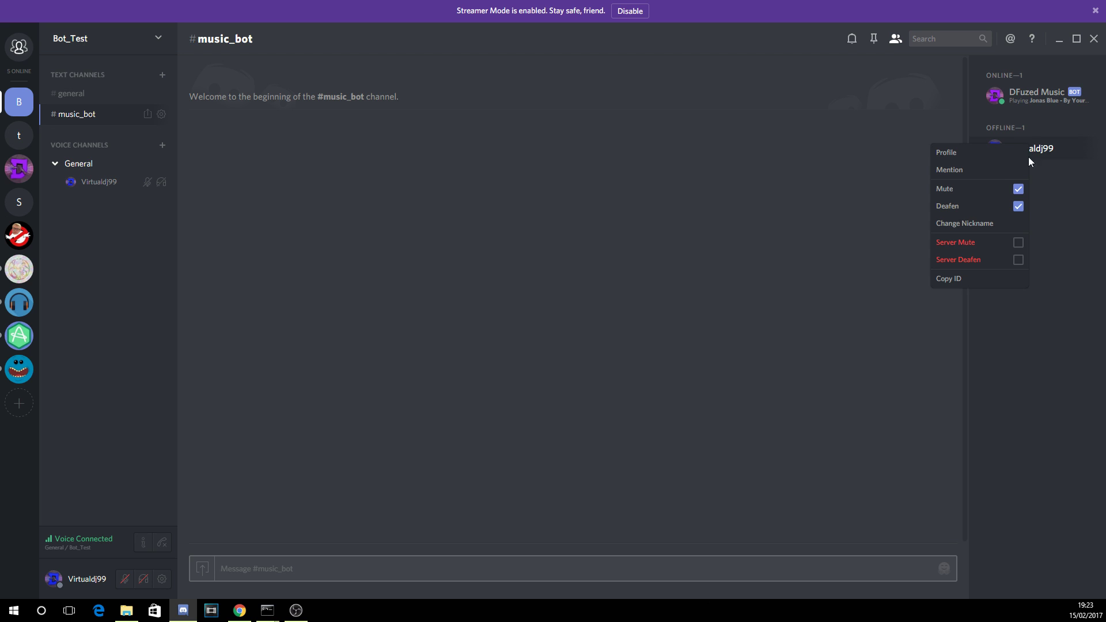
{"action": "left_click", "coordinate": [1075, 218]}
{"action": "right_click", "coordinate": [1050, 155]}
{"action": "left_click", "coordinate": [1079, 226]}
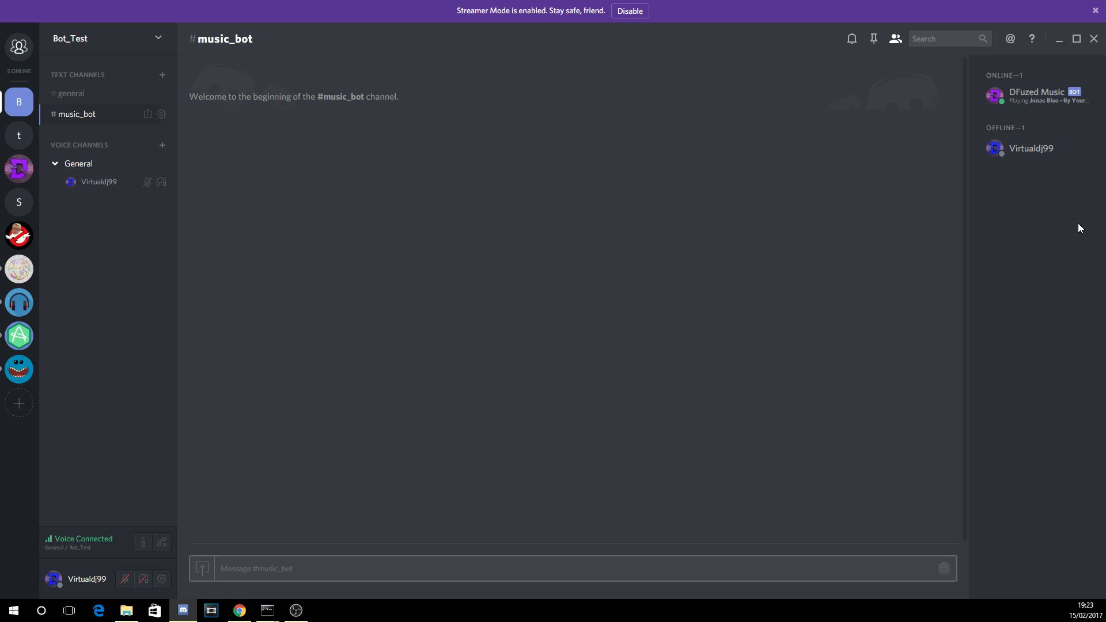
- Copy the user ID of the offline member in the Bot_Test member list
{"action": "left_click", "coordinate": [1040, 156]}
{"action": "right_click", "coordinate": [1041, 156]}
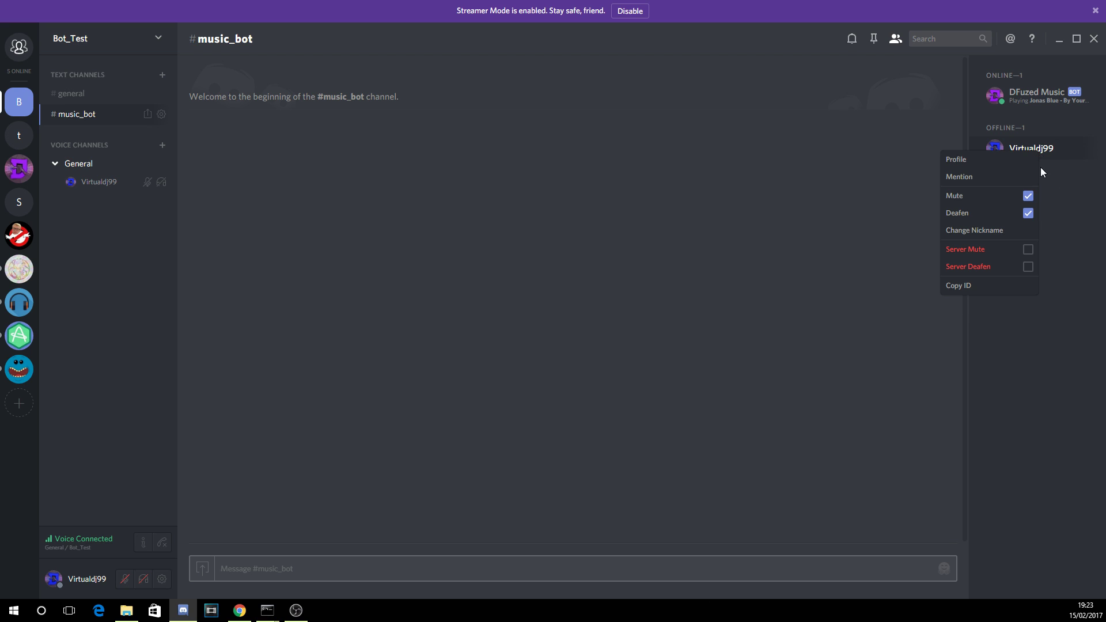
{"action": "left_click", "coordinate": [1003, 292]}
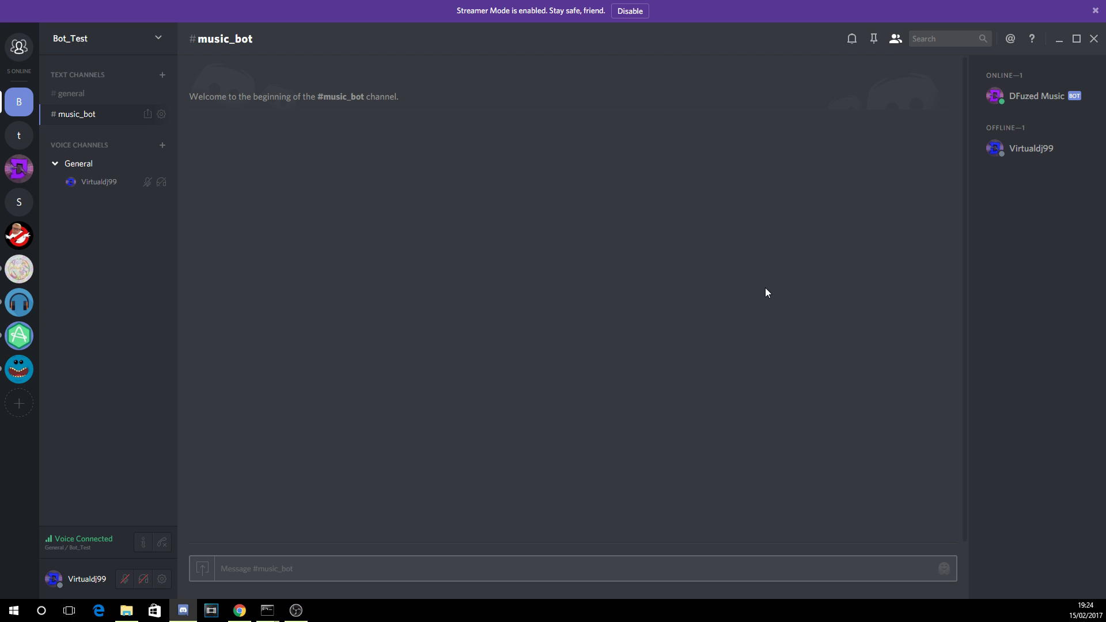
- Switch to Chrome and paste the copied user ID into the ADMIN_ID field of the Discord Bot form
{"action": "left_click", "coordinate": [239, 610]}
{"action": "left_click", "coordinate": [245, 239]}
{"action": "right_click", "coordinate": [245, 239]}
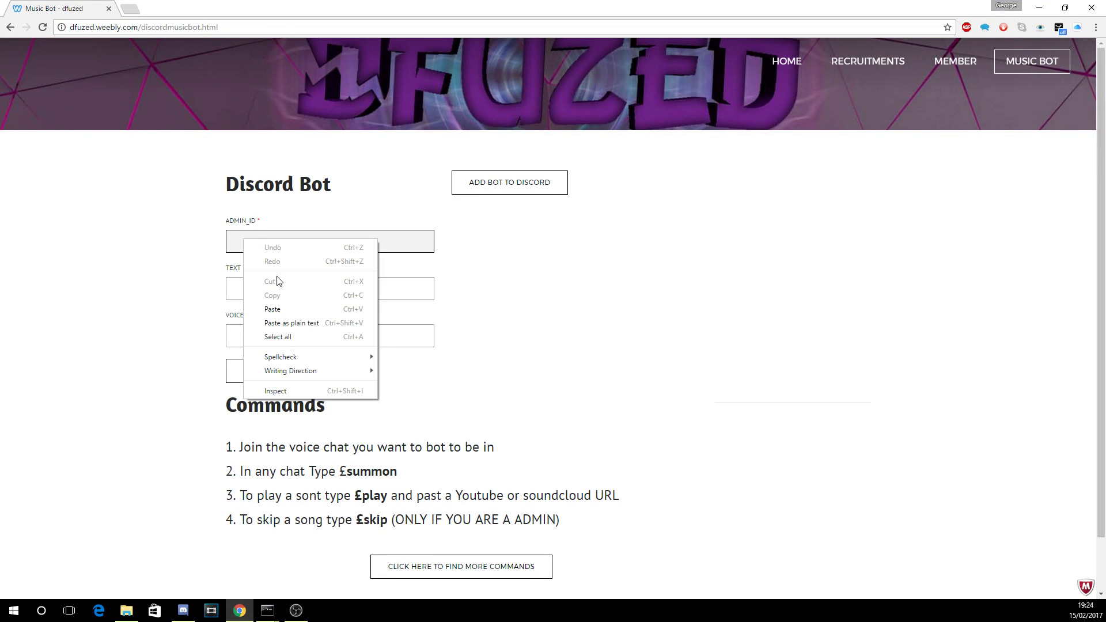
{"action": "left_click", "coordinate": [277, 307]}
{"action": "key", "text": "Down"}
{"action": "key", "text": "Return"}
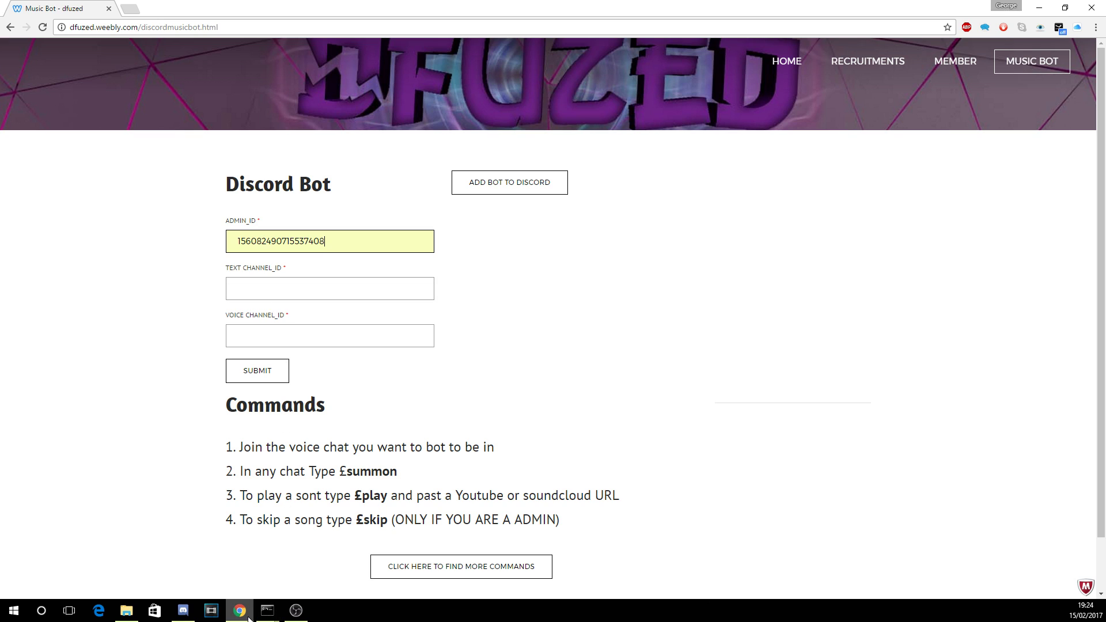
- Switch to Discord, hide the muted text channels of the DFuzed server and return to the Bot_Test server
{"action": "left_click", "coordinate": [183, 610]}
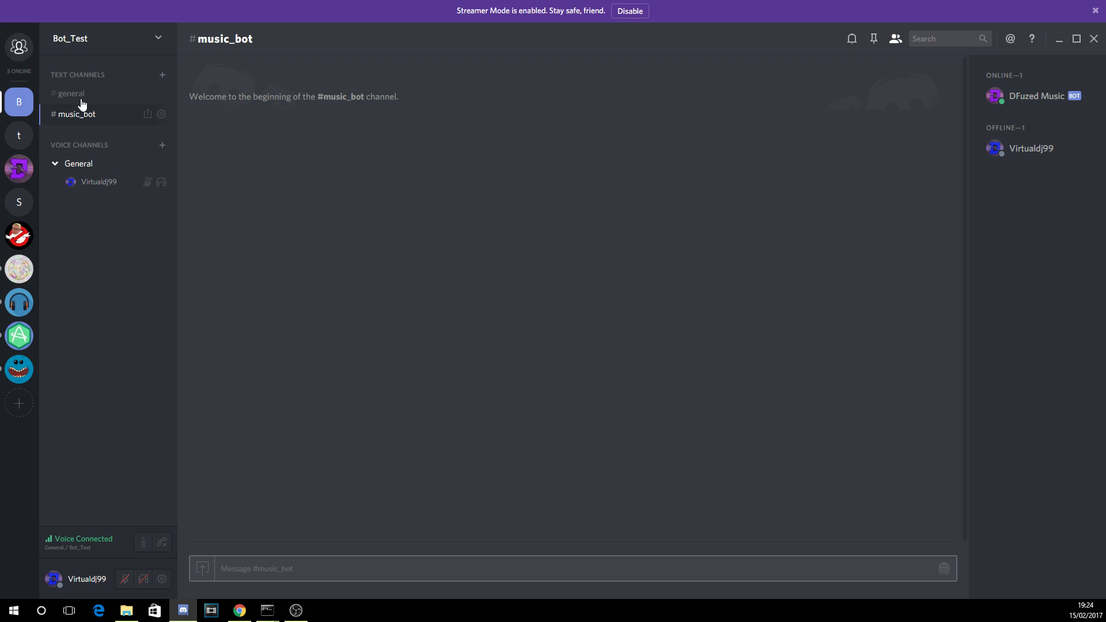
{"action": "left_click", "coordinate": [20, 175]}
{"action": "scroll", "coordinate": [92, 213], "scroll_direction": "up", "scroll_amount": 4}
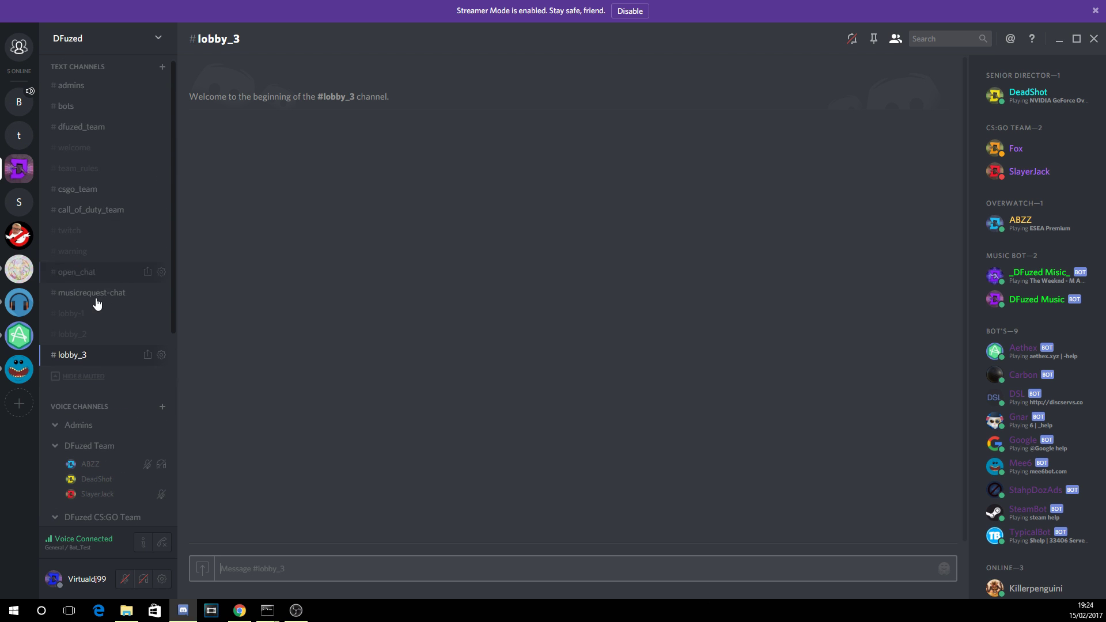
{"action": "left_click", "coordinate": [83, 377]}
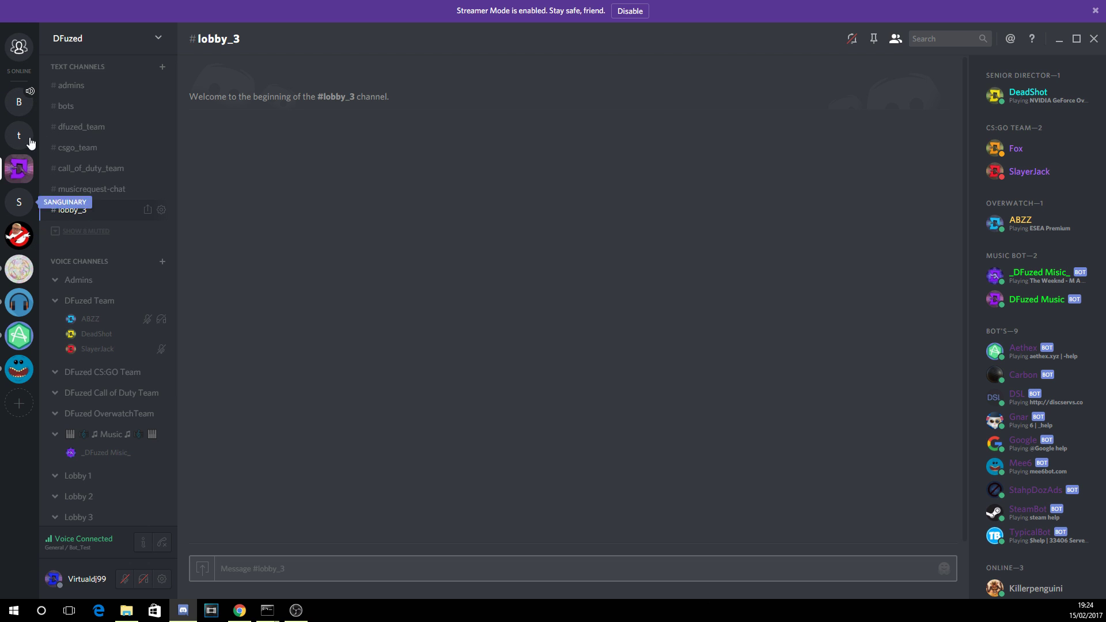
{"action": "left_click", "coordinate": [19, 103]}
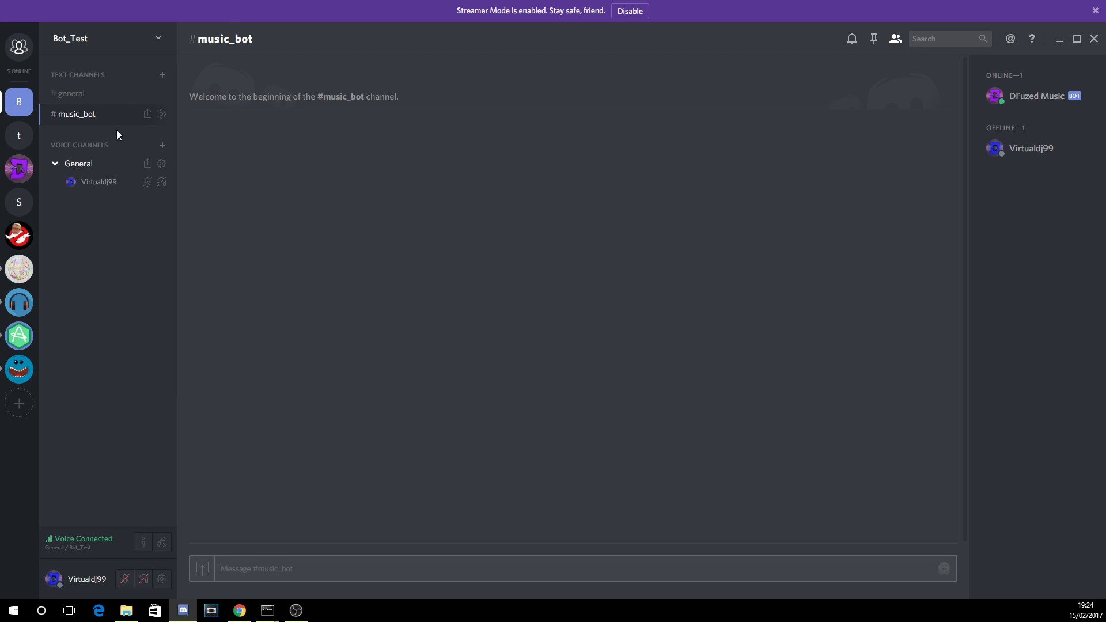
- Copy the music_bot text channel's ID and paste it into the TEXT CHANNEL_ID field of the form in Chrome
{"action": "right_click", "coordinate": [101, 118]}
{"action": "left_click", "coordinate": [118, 251]}
{"action": "left_click", "coordinate": [240, 610]}
{"action": "right_click", "coordinate": [250, 296]}
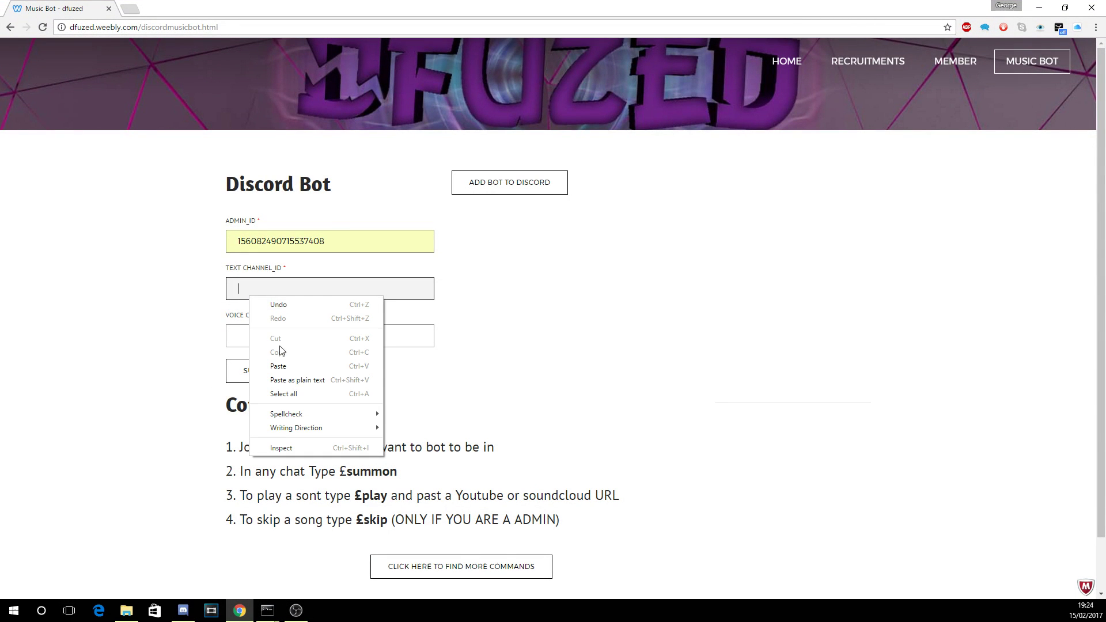
{"action": "left_click", "coordinate": [286, 362]}
- Switch to Discord and copy the ID of the General voice channel in Bot_Test
{"action": "left_click", "coordinate": [182, 610]}
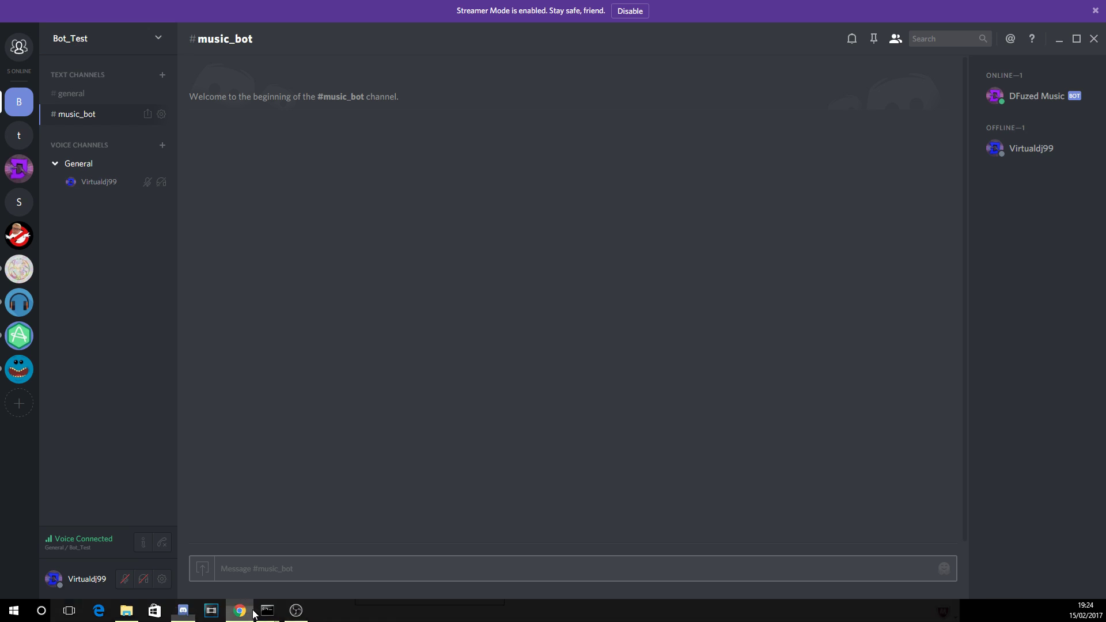
{"action": "right_click", "coordinate": [97, 165]}
{"action": "left_click", "coordinate": [130, 285]}
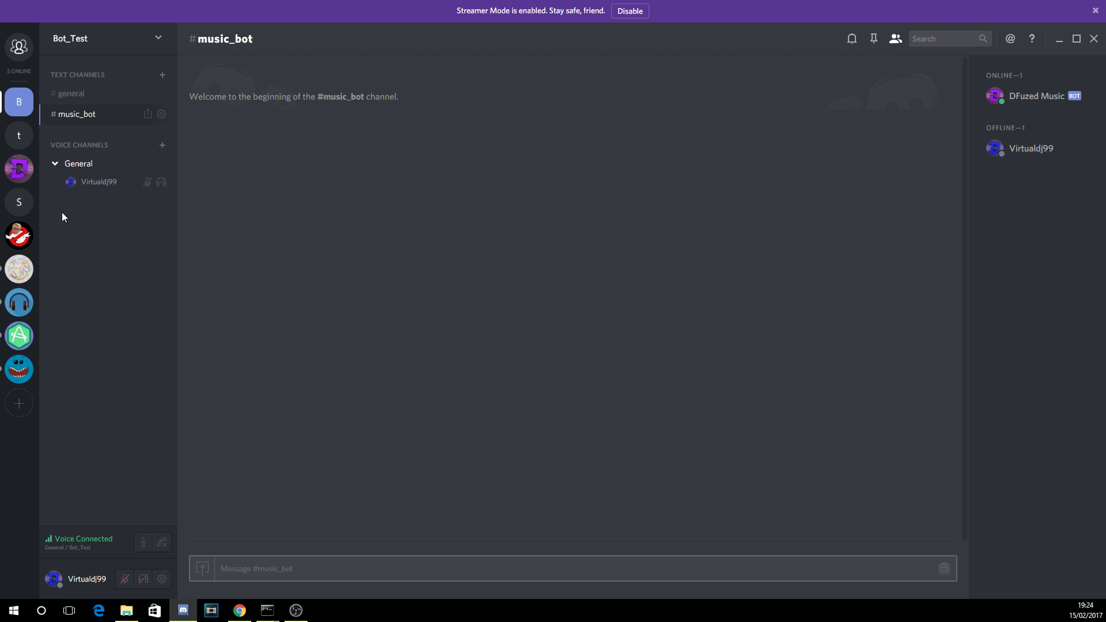
- View the DFuzed server's voice channels, return to Bot_Test and switch back to the bot form in Chrome
{"action": "left_click", "coordinate": [20, 170]}
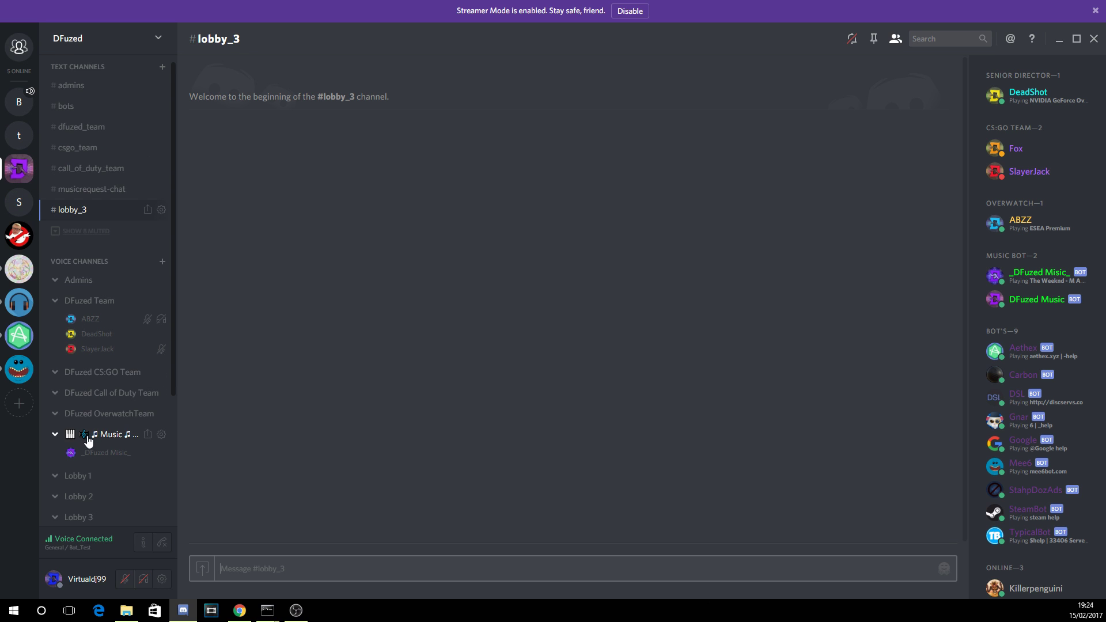
{"action": "left_click", "coordinate": [19, 102]}
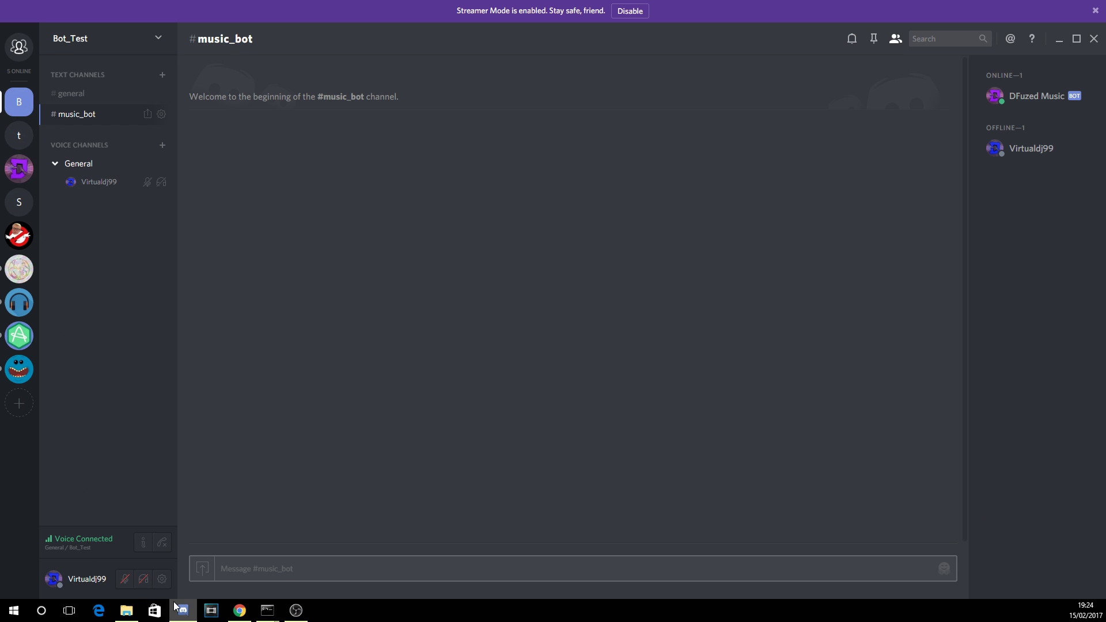
{"action": "left_click", "coordinate": [240, 611]}
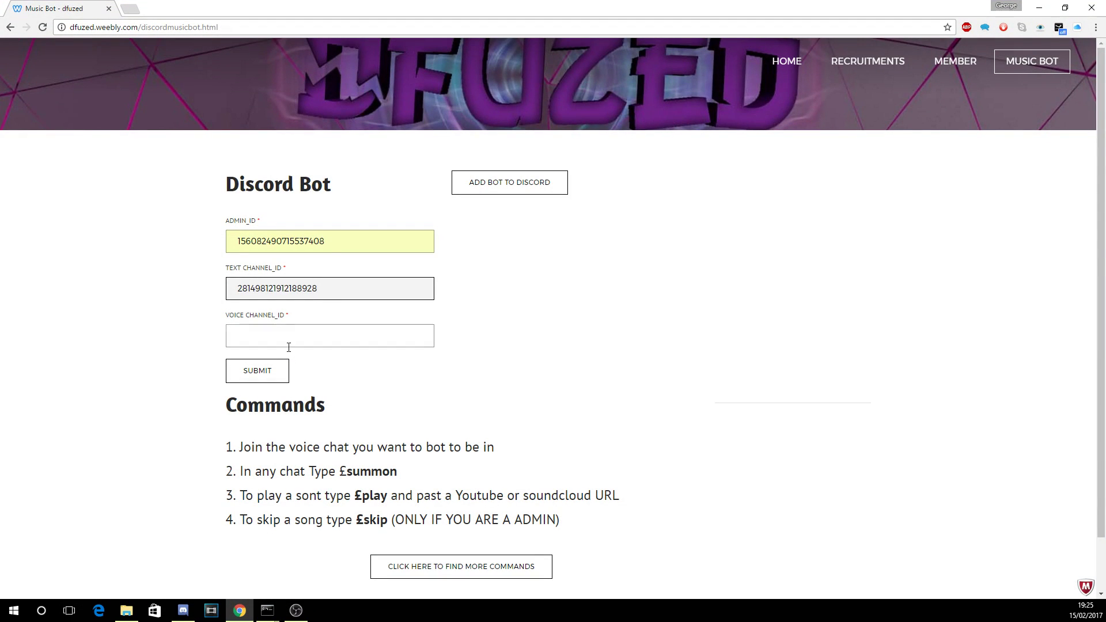
- Paste the copied General voice channel ID into the VOICE CHANNEL_ID field and submit the bot form
{"action": "right_click", "coordinate": [270, 336]}
{"action": "left_click", "coordinate": [340, 404]}
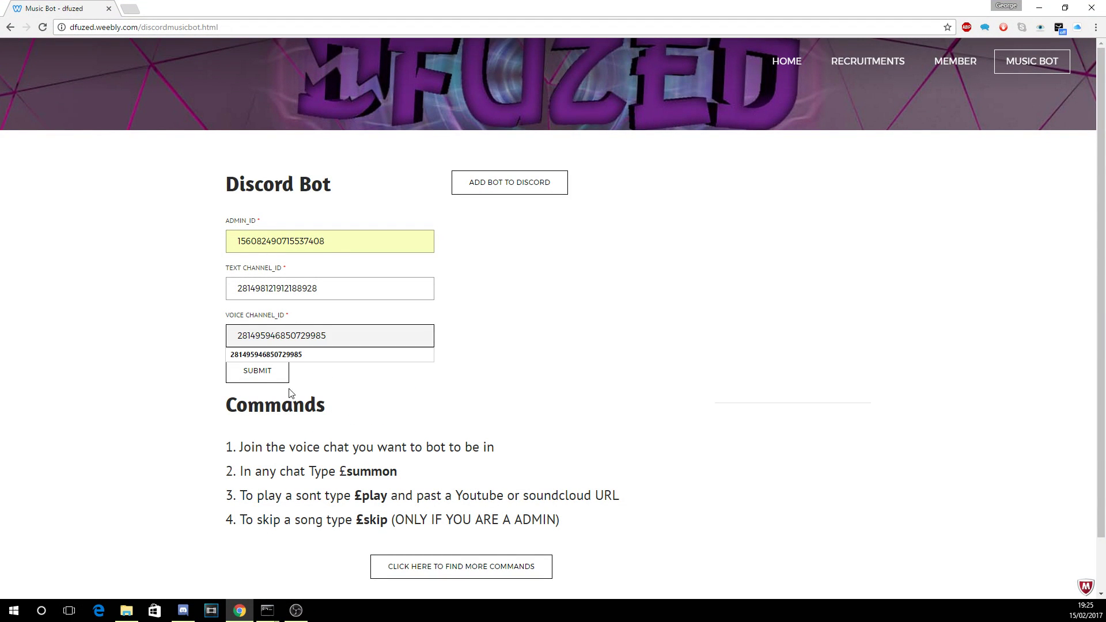
{"action": "left_click", "coordinate": [168, 381]}
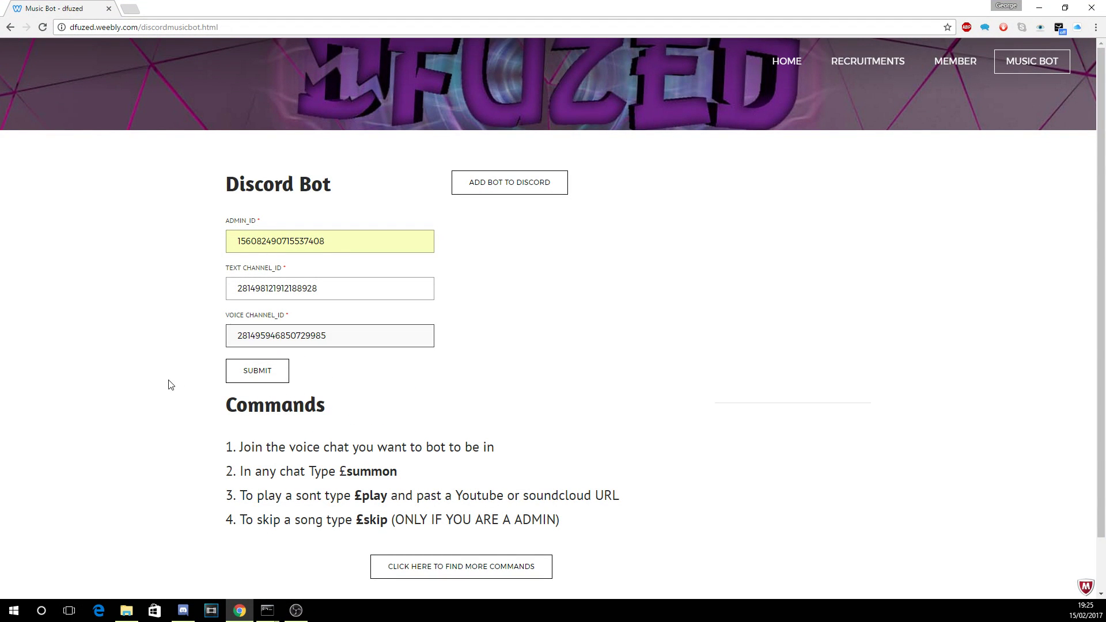
{"action": "left_click", "coordinate": [270, 373]}
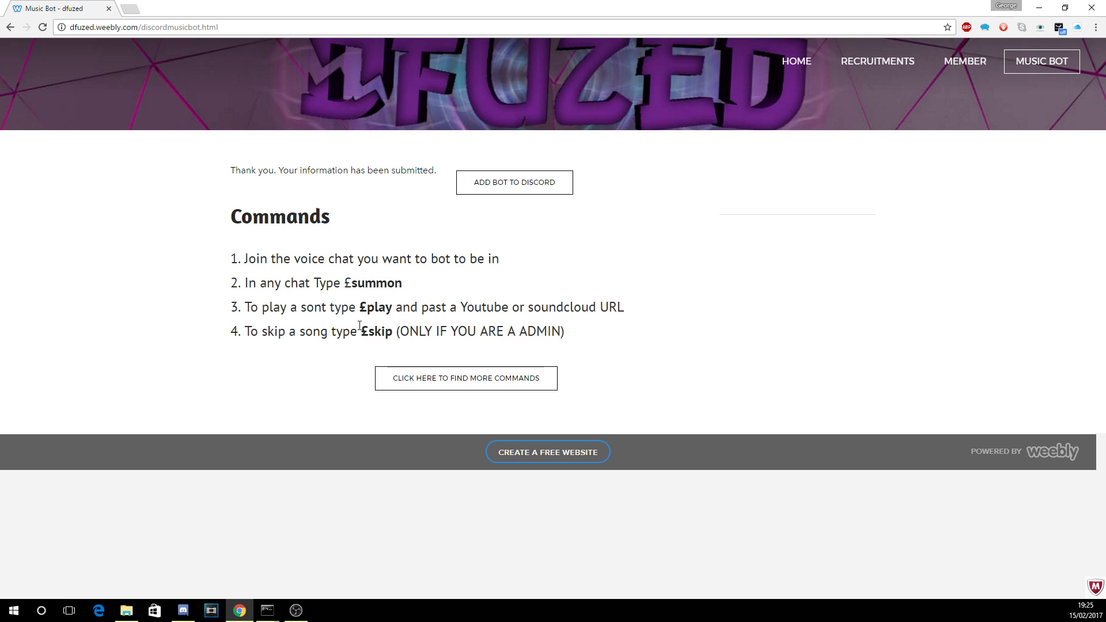
- Review the £skip command on the page, switch to Discord and check the DFuzed Music bot's online status in Bot_Test
{"action": "left_click_drag", "start_coordinate": [360, 329], "coordinate": [383, 330]}
{"action": "left_click", "coordinate": [380, 330]}
{"action": "left_click", "coordinate": [1039, 7]}
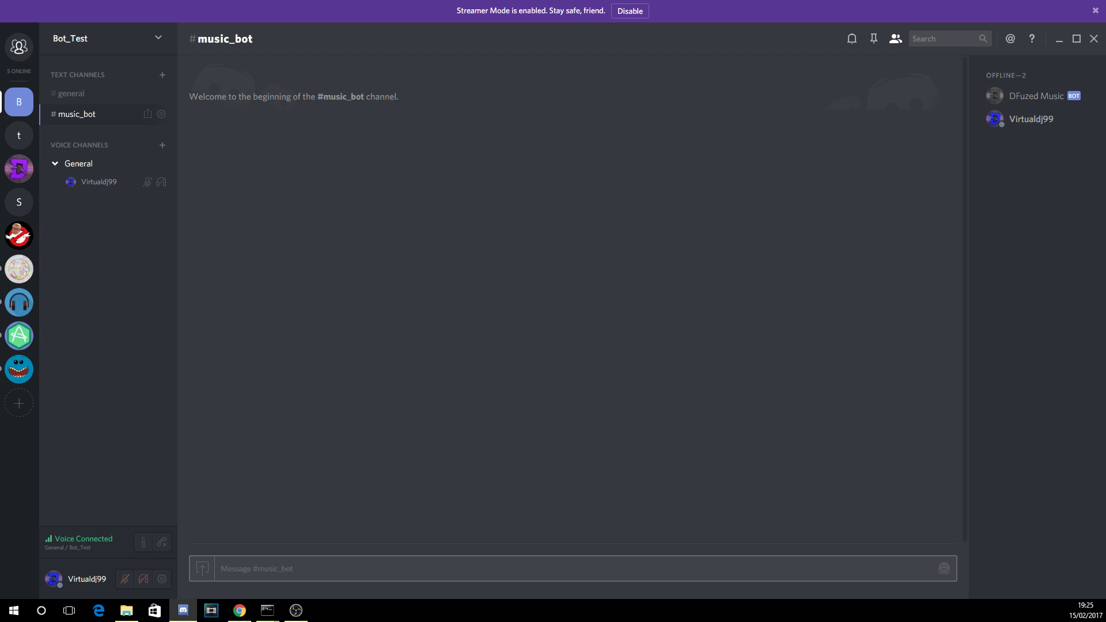
{"action": "key", "text": "alt+Tab"}
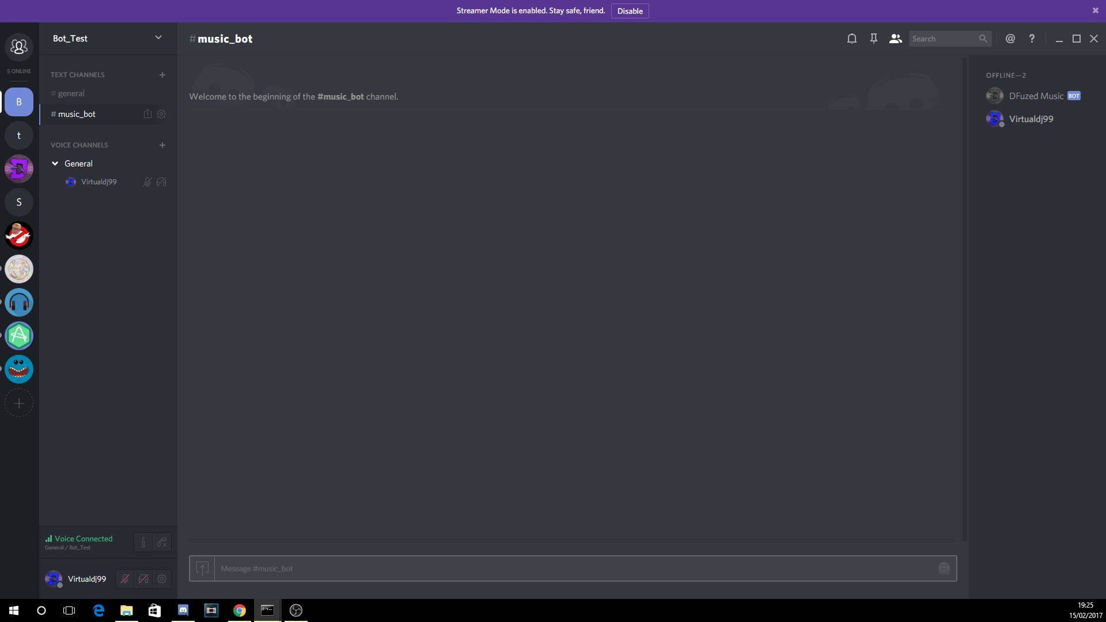
{"action": "key", "text": "alt+Tab"}
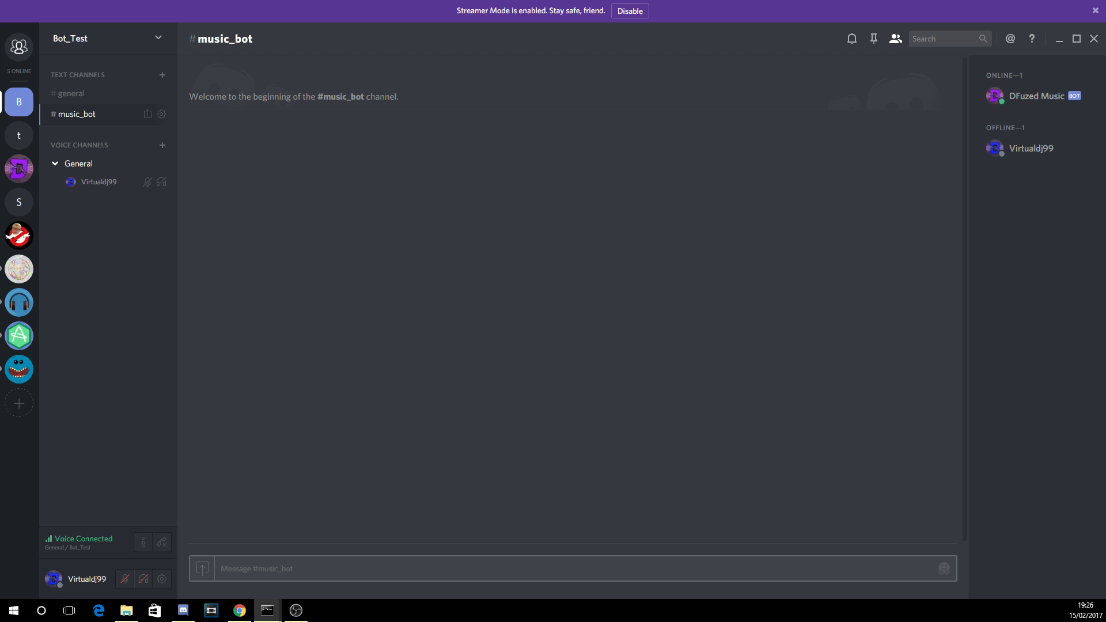
{"action": "left_click", "coordinate": [1069, 262]}
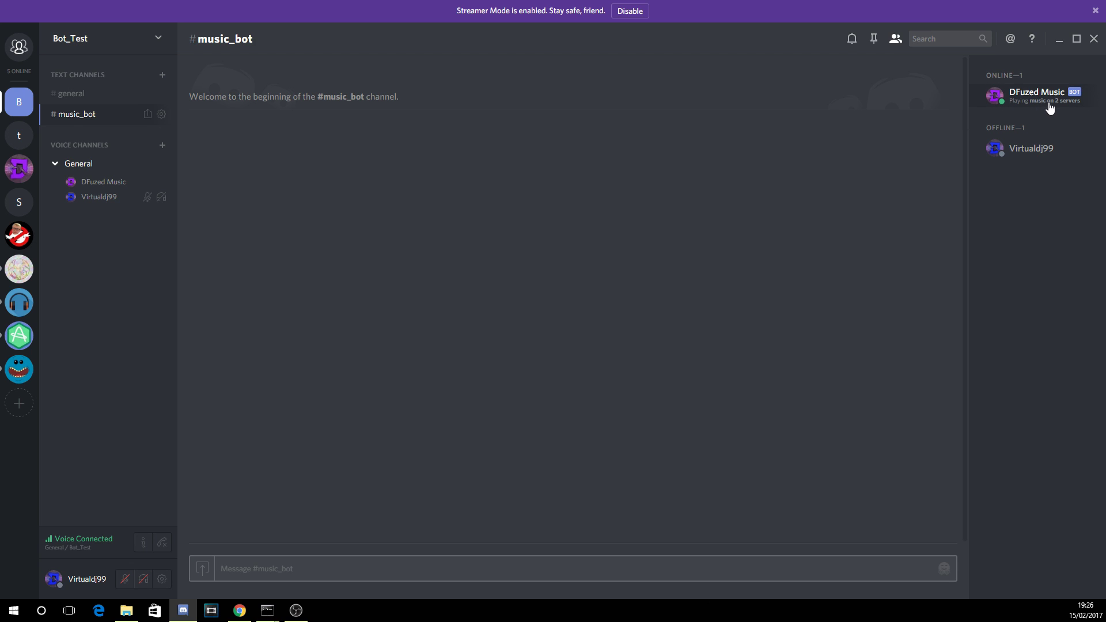
- View the test server's voice channel, return to Bot_Test and briefly undeafen to listen to the bot
{"action": "left_click", "coordinate": [30, 147]}
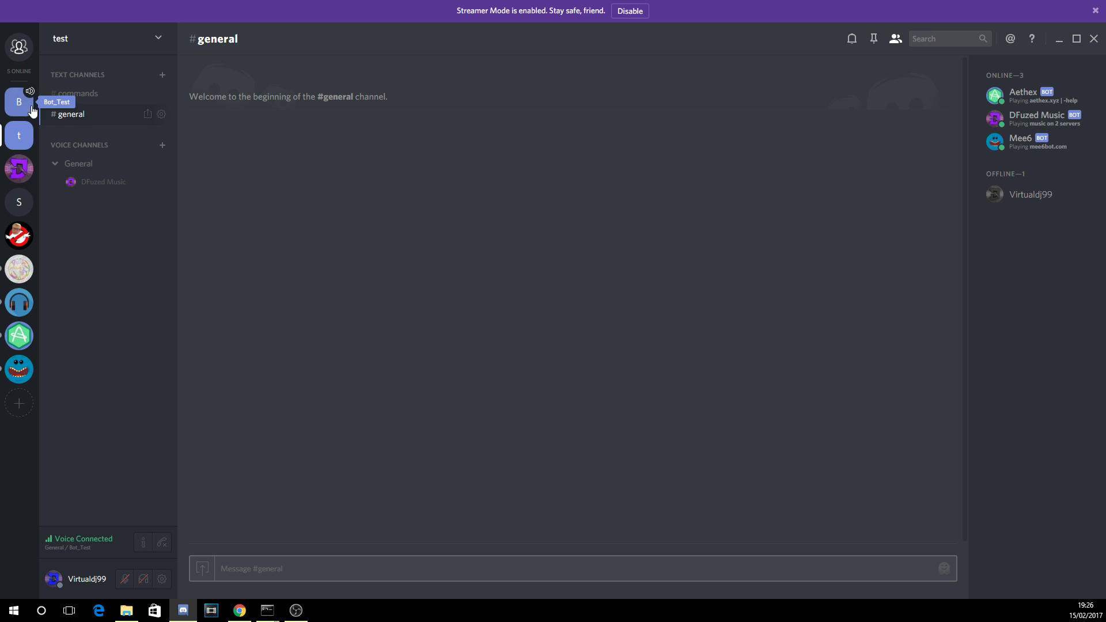
{"action": "left_click", "coordinate": [15, 100]}
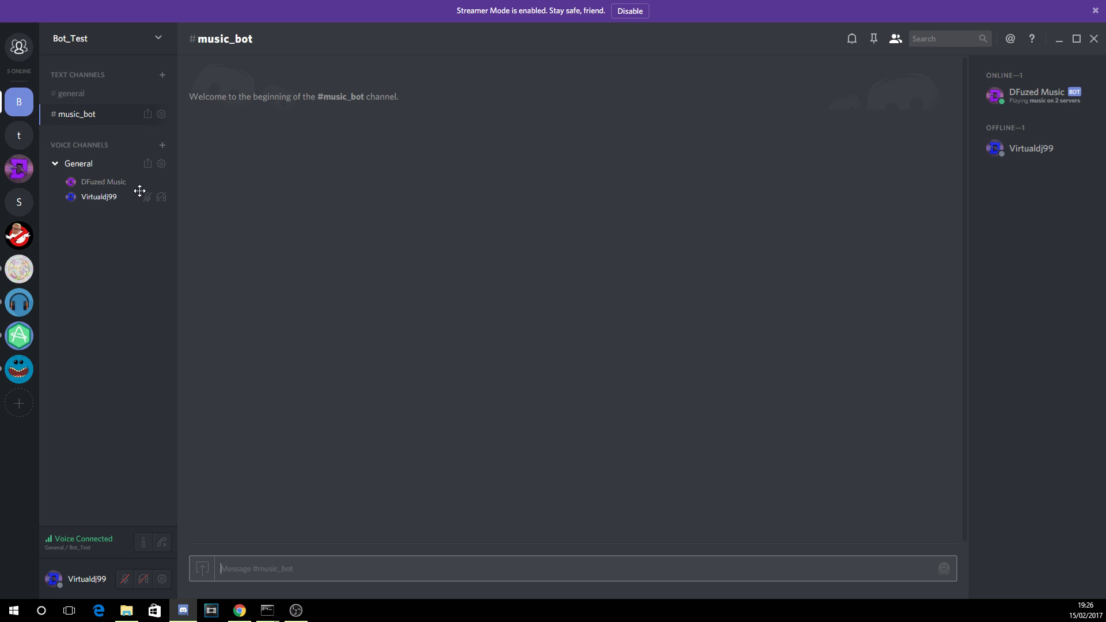
{"action": "left_click", "coordinate": [143, 580]}
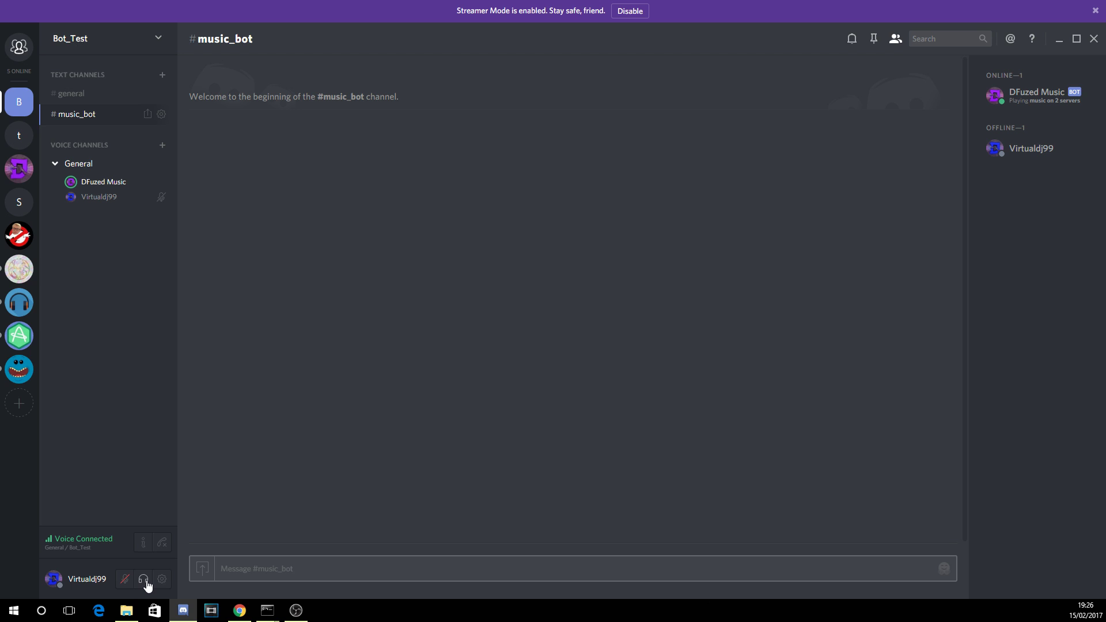
{"action": "left_click", "coordinate": [145, 582]}
- Join the General voice channel of the test server and briefly undeafen to hear what the bot plays there
{"action": "left_click", "coordinate": [17, 136]}
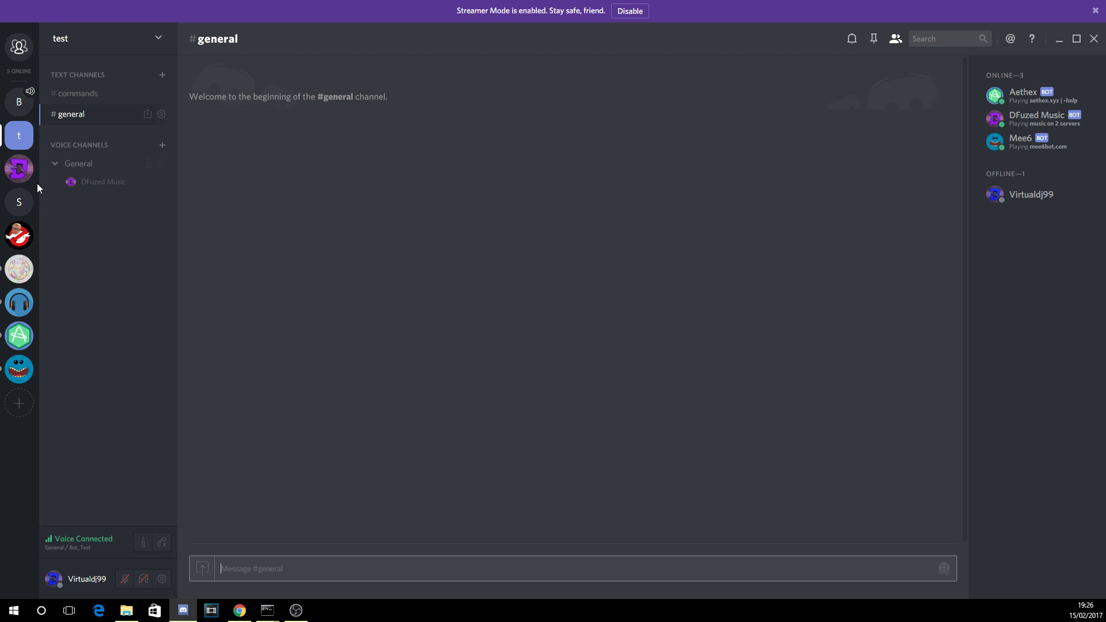
{"action": "left_click", "coordinate": [104, 168]}
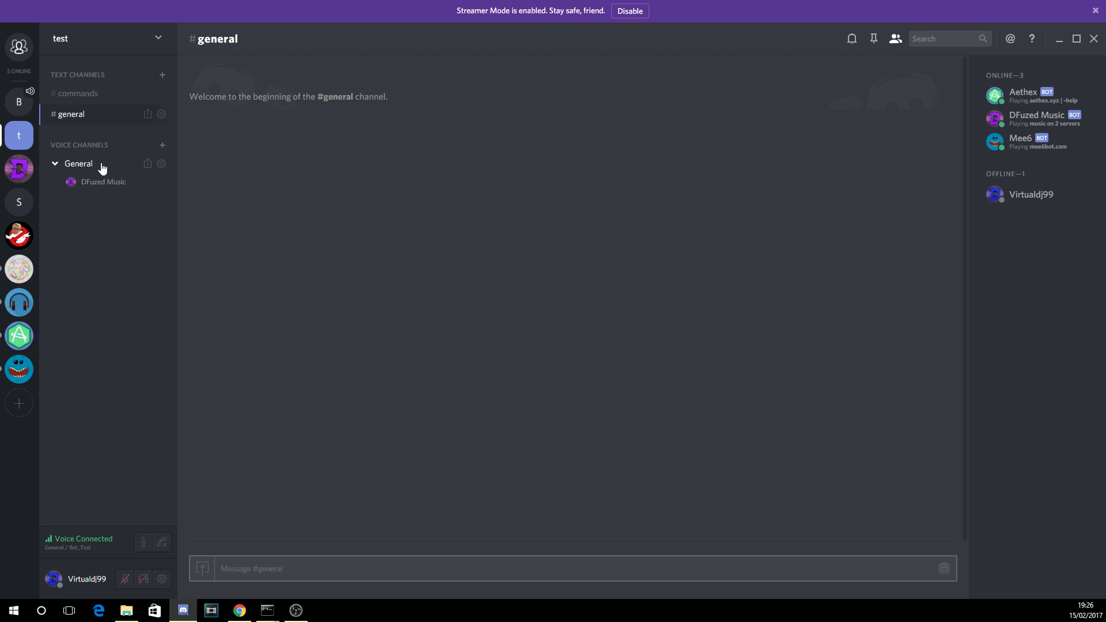
{"action": "left_click", "coordinate": [142, 582]}
{"action": "left_click", "coordinate": [142, 582]}
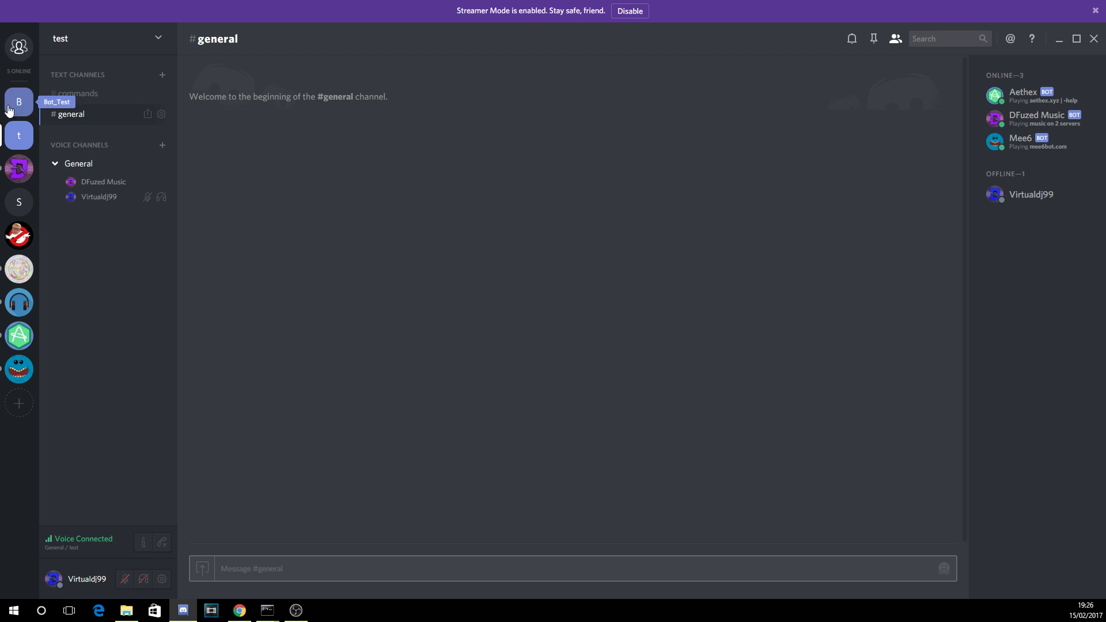
- Return to the Bot_Test server and send the command "£play NCS" in the music_bot channel
{"action": "left_click", "coordinate": [19, 168]}
{"action": "left_click", "coordinate": [27, 112]}
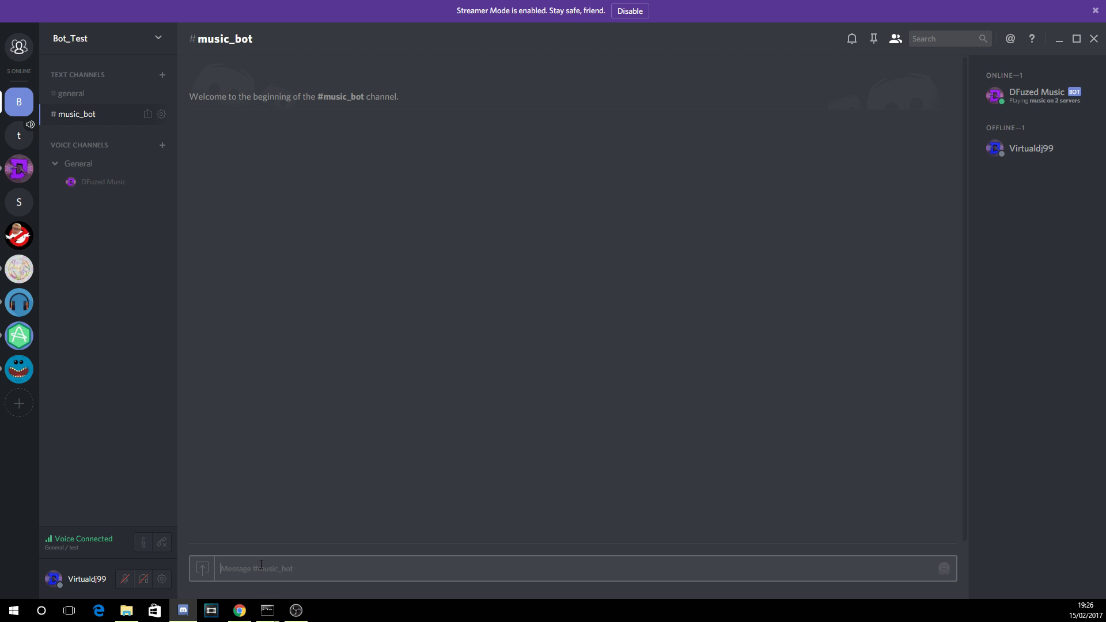
{"action": "type", "text": "£play NCS"}
{"action": "key", "text": "Return"}
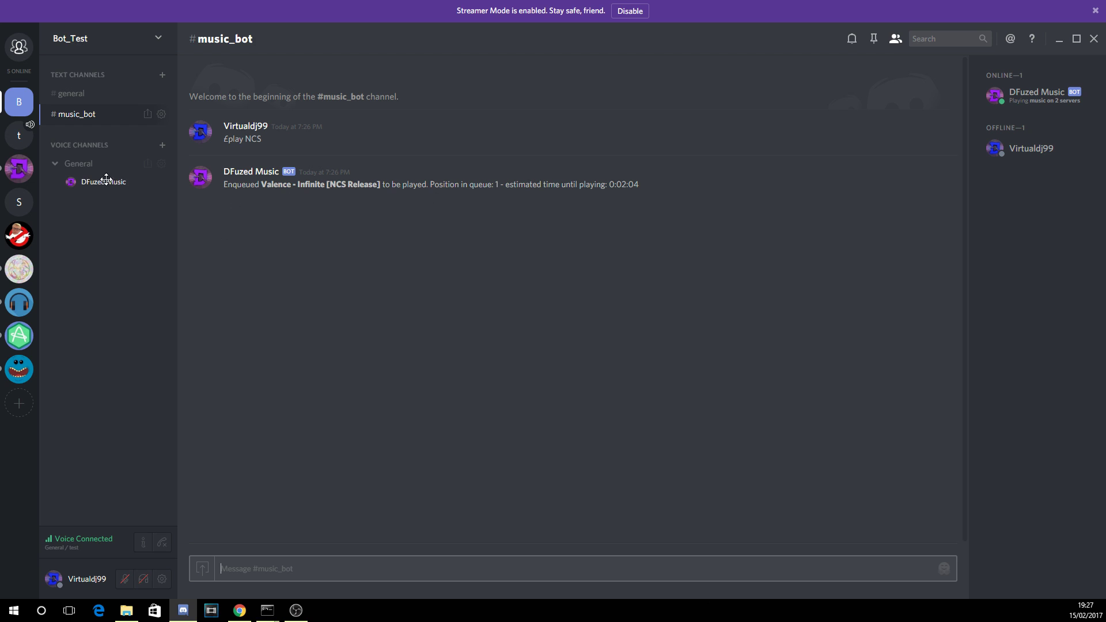
- Join the General voice channel of Bot_Test and send the command "£skip" in music_bot
{"action": "left_click", "coordinate": [87, 165]}
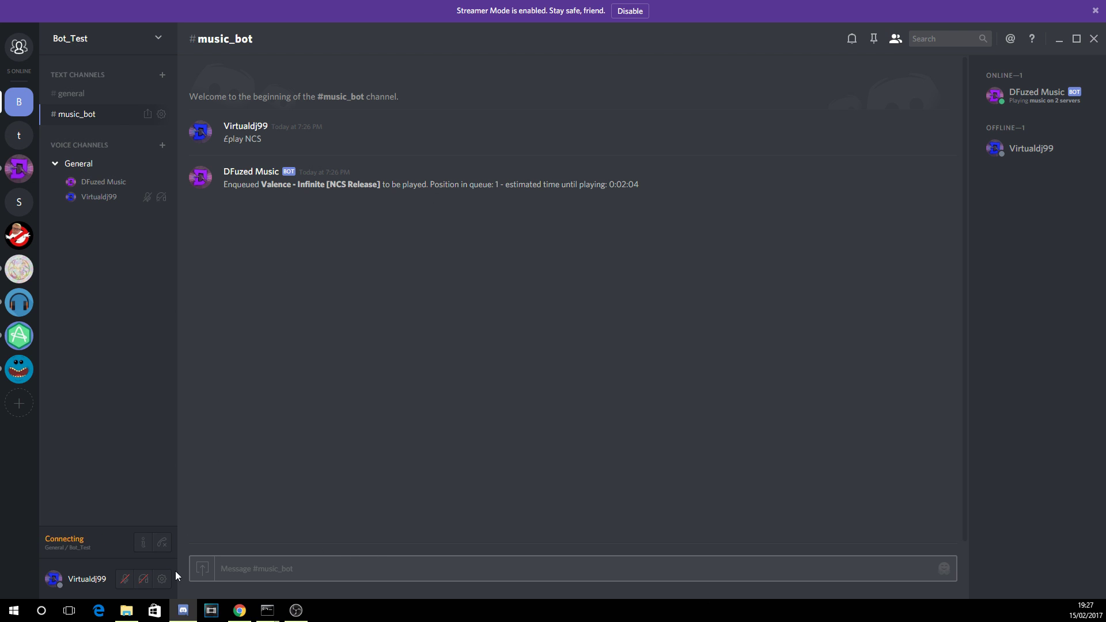
{"action": "left_click", "coordinate": [280, 568]}
{"action": "type", "text": "£s"}
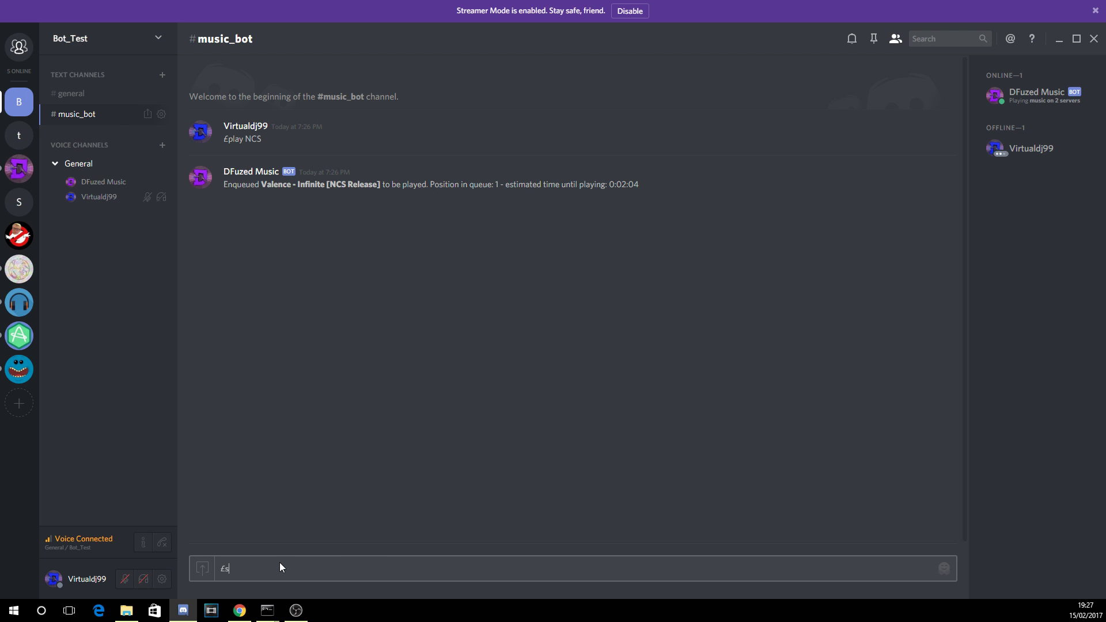
{"action": "type", "text": "kip"}
{"action": "key", "text": "Return"}
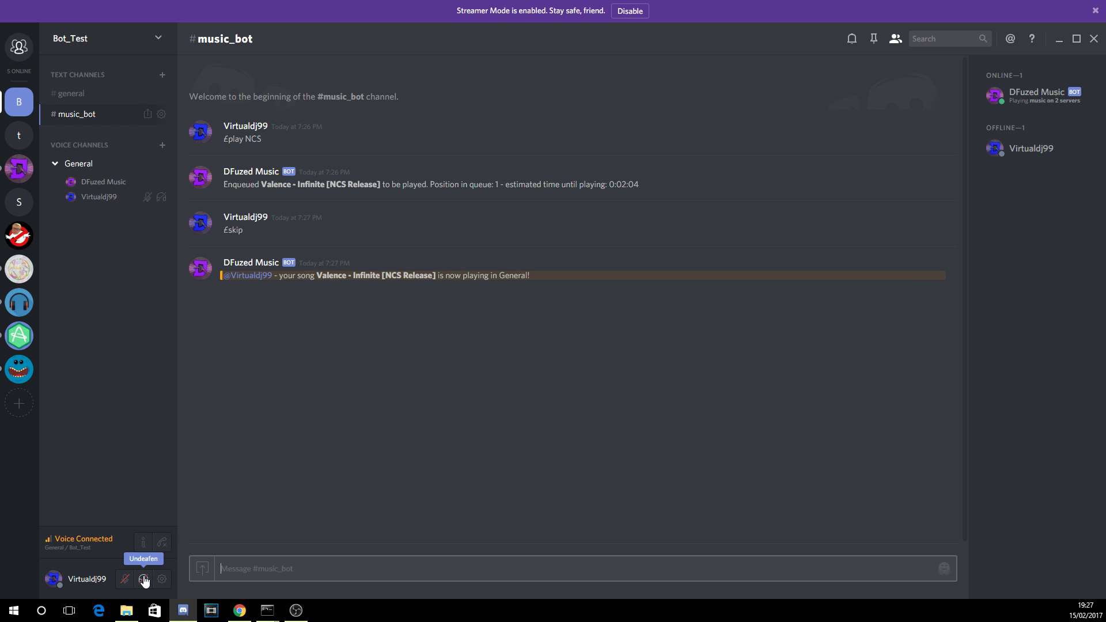
- Undeafen to listen to the requested song, check its title in the bot's reply and deafen again
{"action": "left_click", "coordinate": [144, 579]}
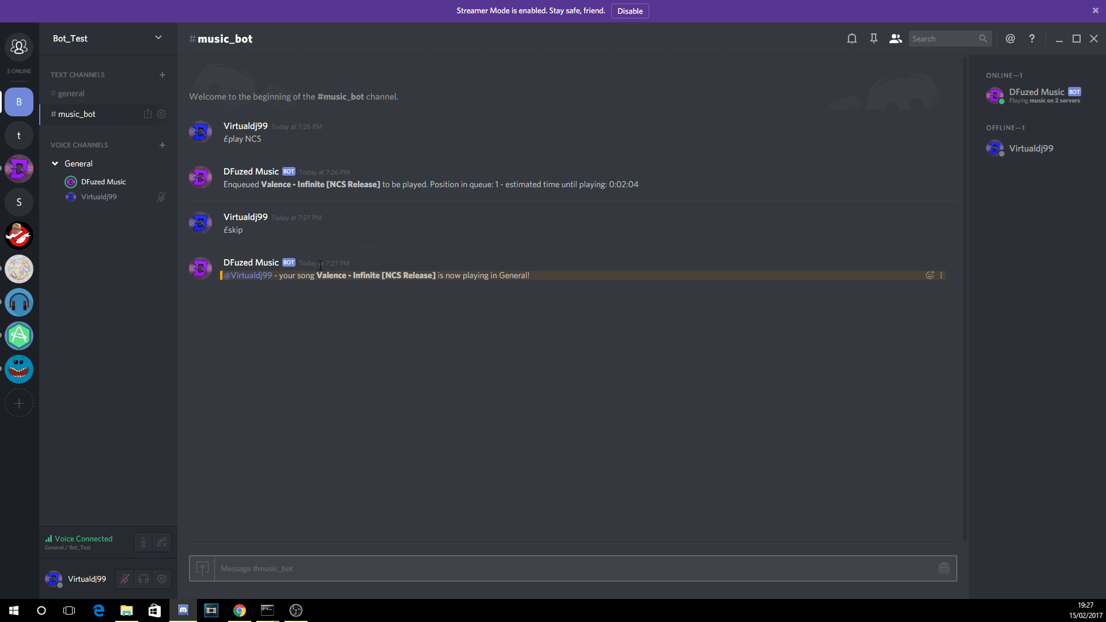
{"action": "left_click_drag", "start_coordinate": [318, 275], "coordinate": [378, 275]}
{"action": "left_click", "coordinate": [58, 215]}
{"action": "left_click", "coordinate": [144, 580]}
- Join General voice in the test server, undeafen to compare the music there, deafen again and return to Bot_Test
{"action": "left_click", "coordinate": [19, 135]}
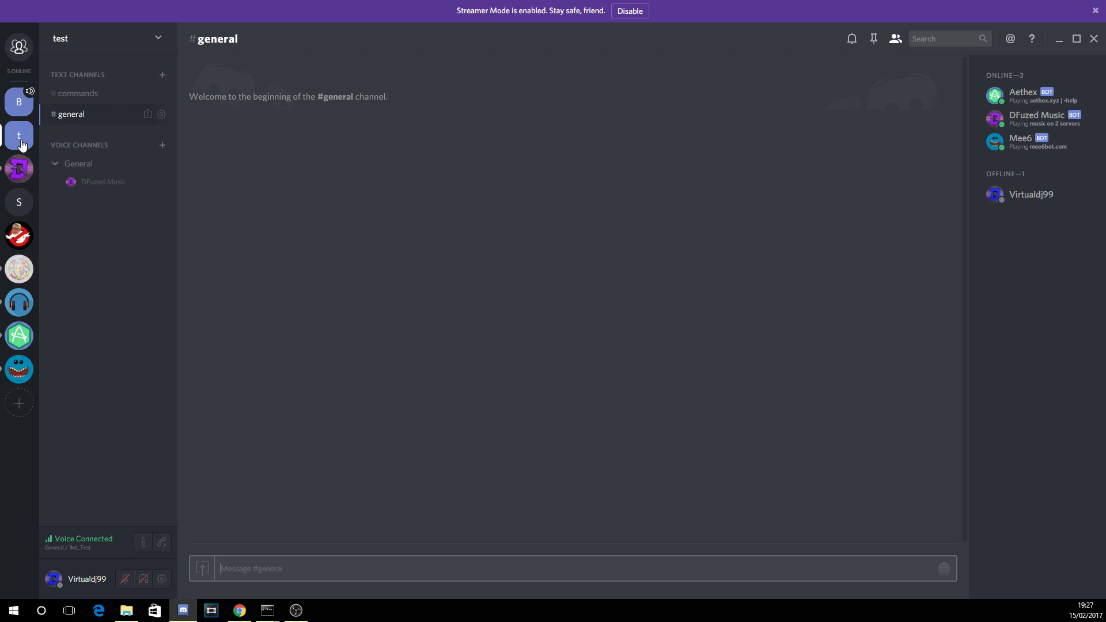
{"action": "left_click", "coordinate": [87, 165]}
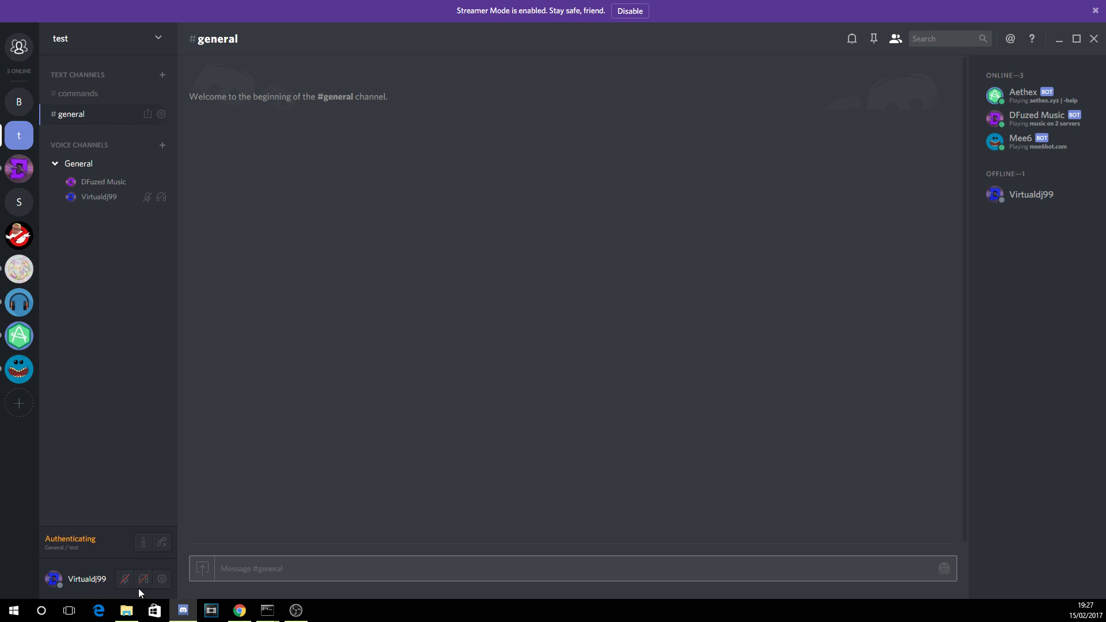
{"action": "left_click", "coordinate": [144, 581]}
{"action": "left_click", "coordinate": [144, 580]}
{"action": "left_click", "coordinate": [19, 101]}
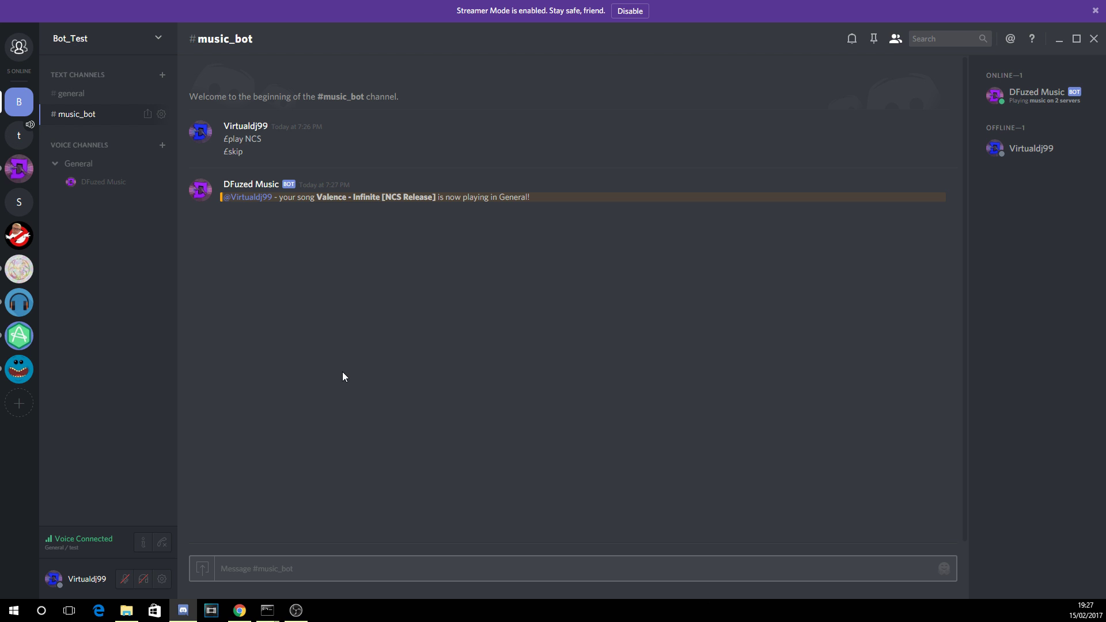
- Switch to the bot page in Chrome, review the £play and £skip commands and open the list of more commands
{"action": "left_click", "coordinate": [239, 610]}
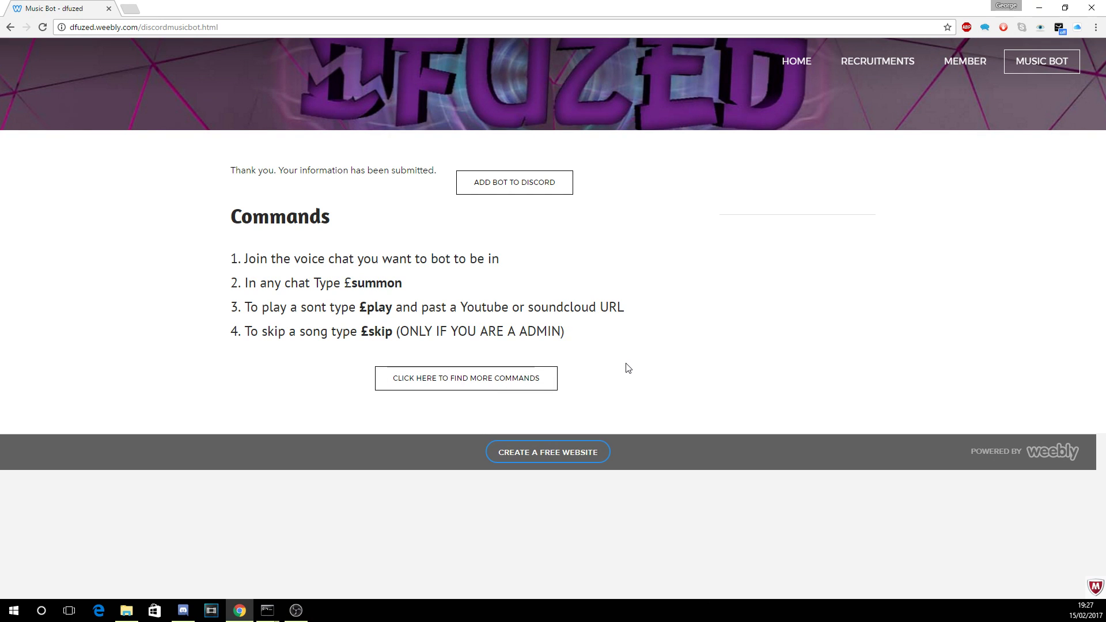
{"action": "key", "text": "alt+Tab"}
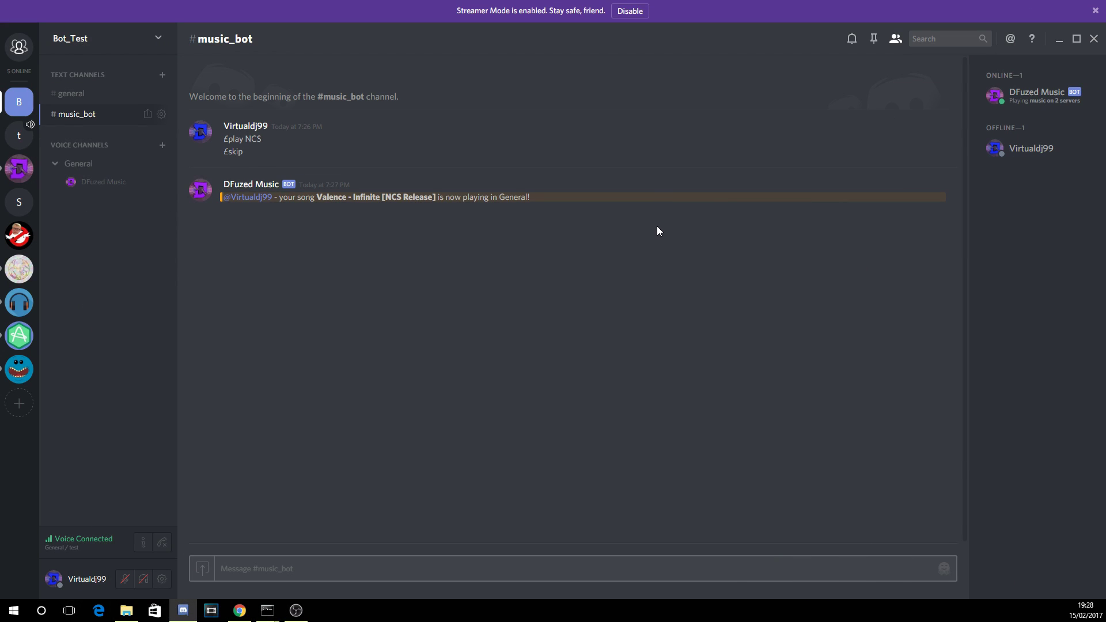
{"action": "left_click", "coordinate": [239, 610]}
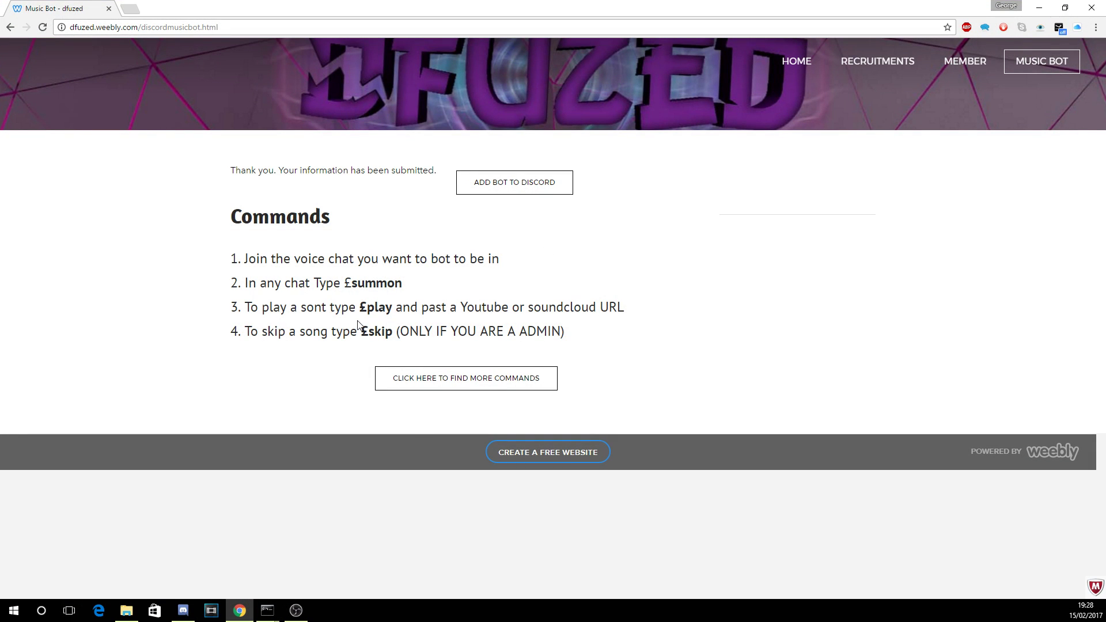
{"action": "double_click", "coordinate": [379, 307]}
{"action": "double_click", "coordinate": [380, 331]}
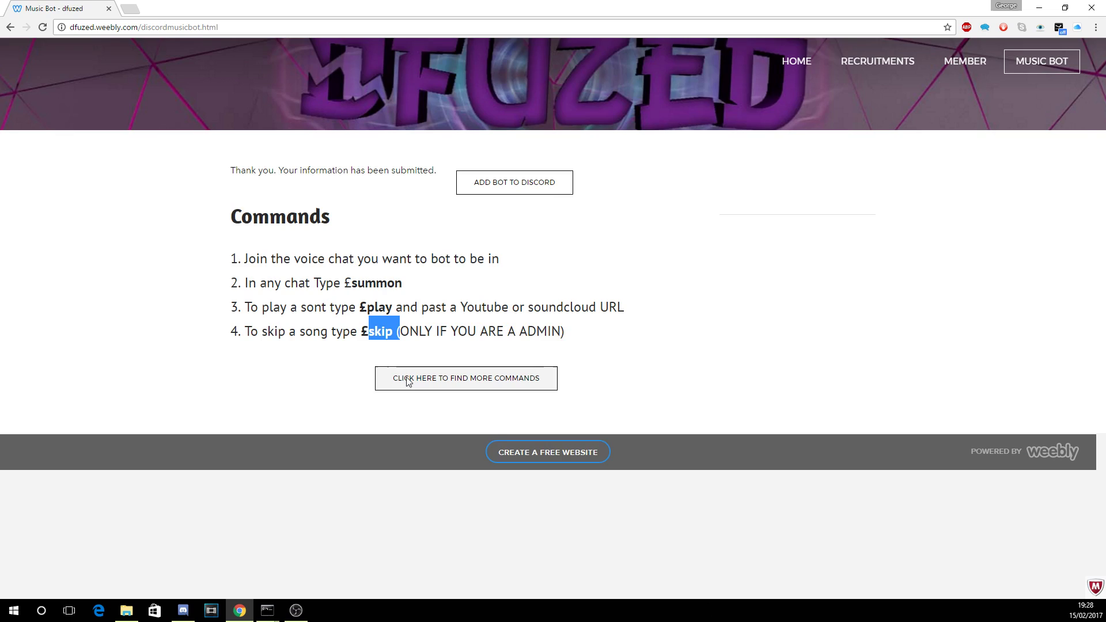
{"action": "left_click", "coordinate": [407, 381]}
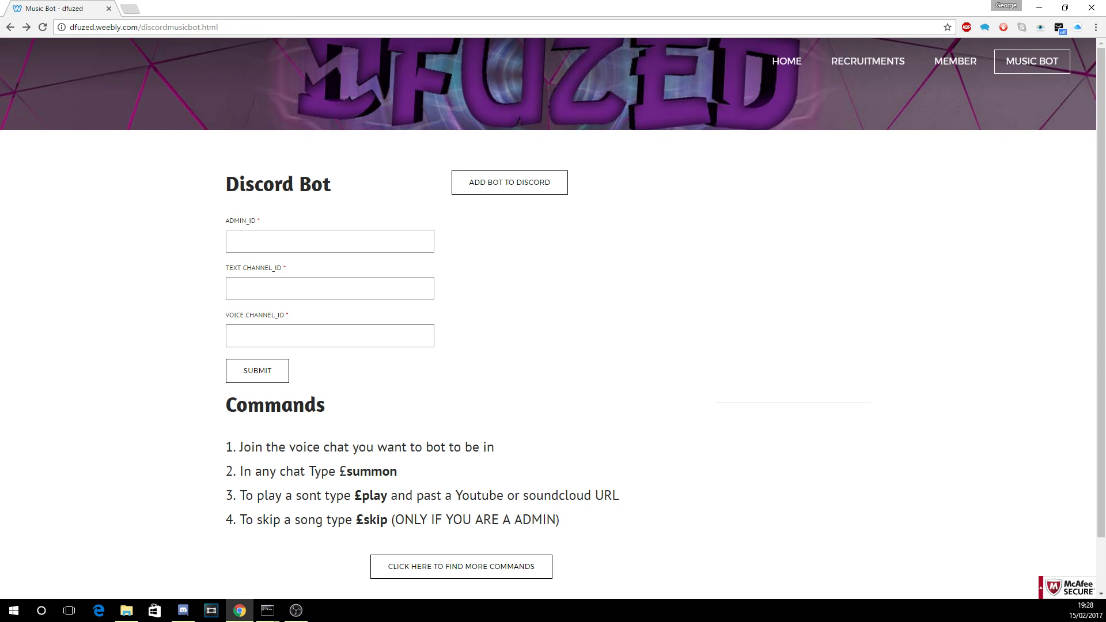
- Minimize Chrome and return to the music_bot channel of Bot_Test in Discord
{"action": "key", "text": "alt+Tab"}
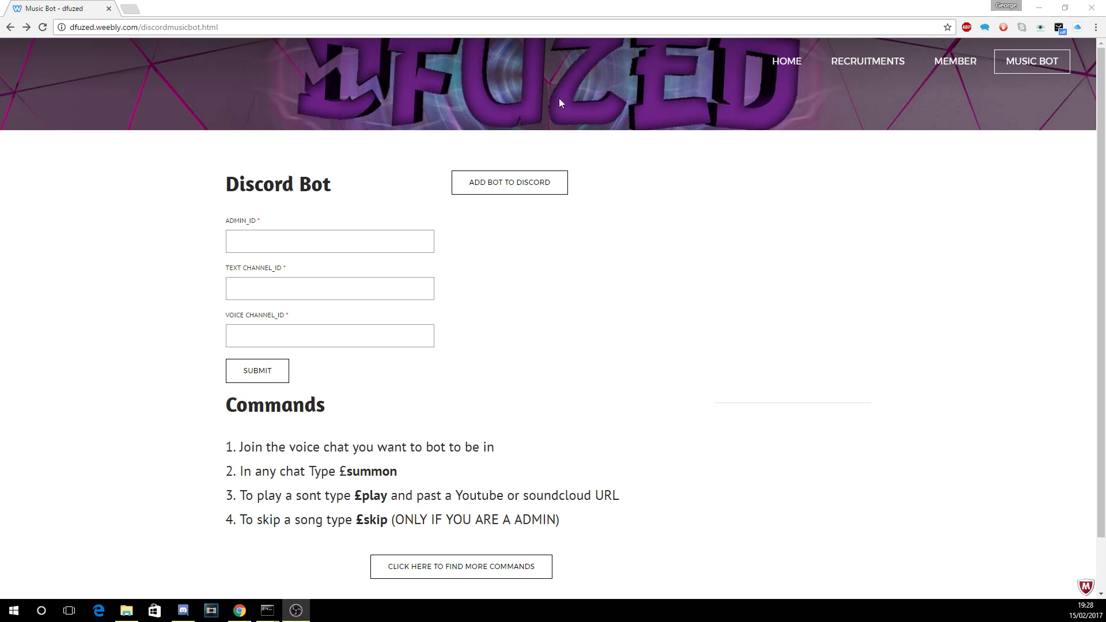
{"action": "left_click", "coordinate": [1039, 7]}
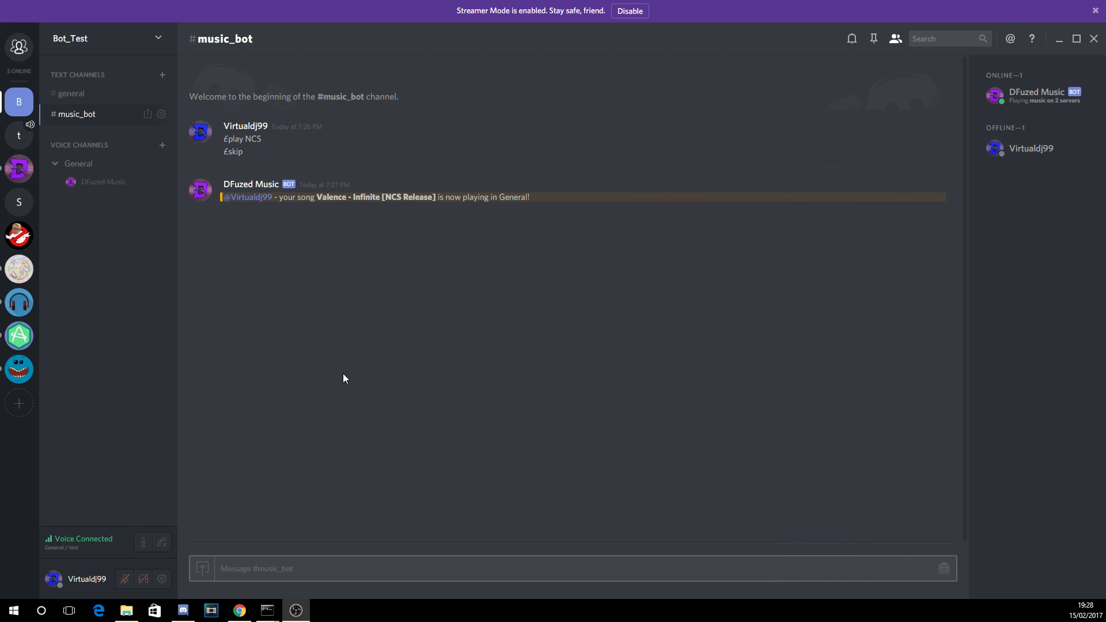
{"action": "left_click", "coordinate": [262, 271]}
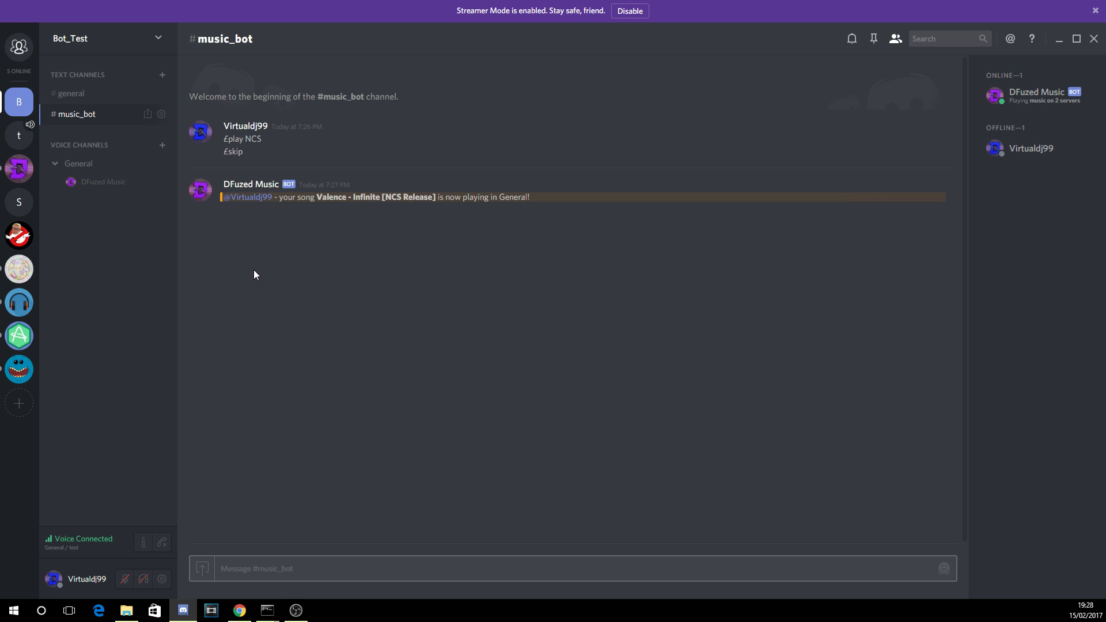